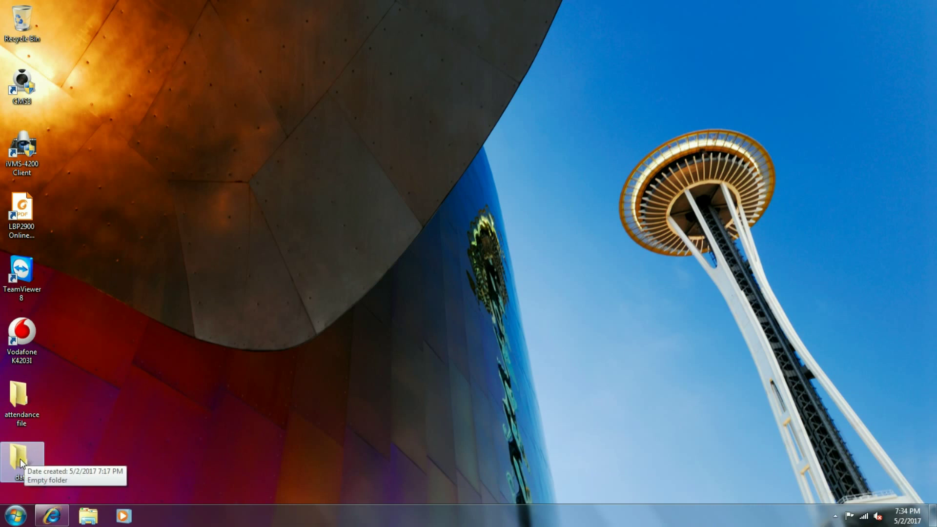
{"action": "left_click_drag", "start_coordinate": [22, 462], "coordinate": [34, 399]}
{"action": "left_click", "coordinate": [443, 305]}
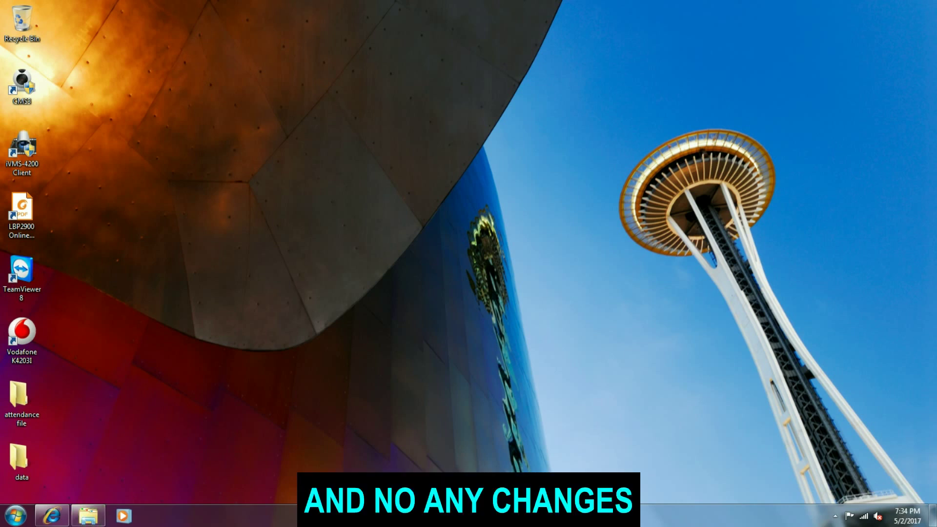
{"action": "right_click", "coordinate": [396, 291]}
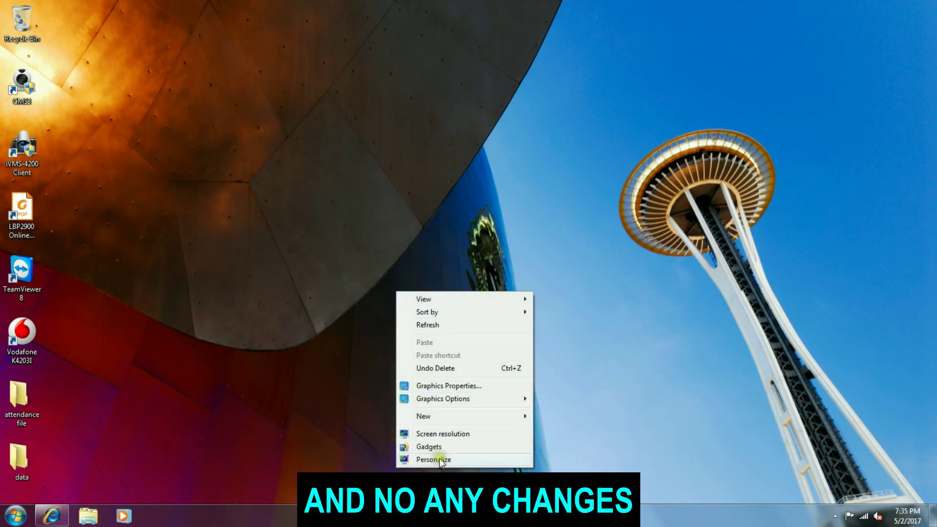
{"action": "left_click", "coordinate": [441, 325]}
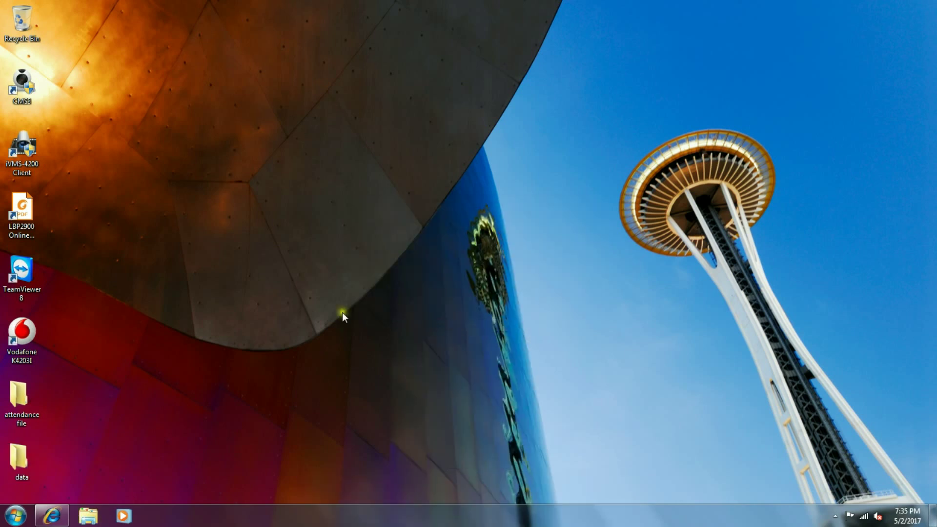
Open the security properties of the desktop's data folder and show the permissions for the dev tech help account
{"action": "right_click", "coordinate": [22, 454]}
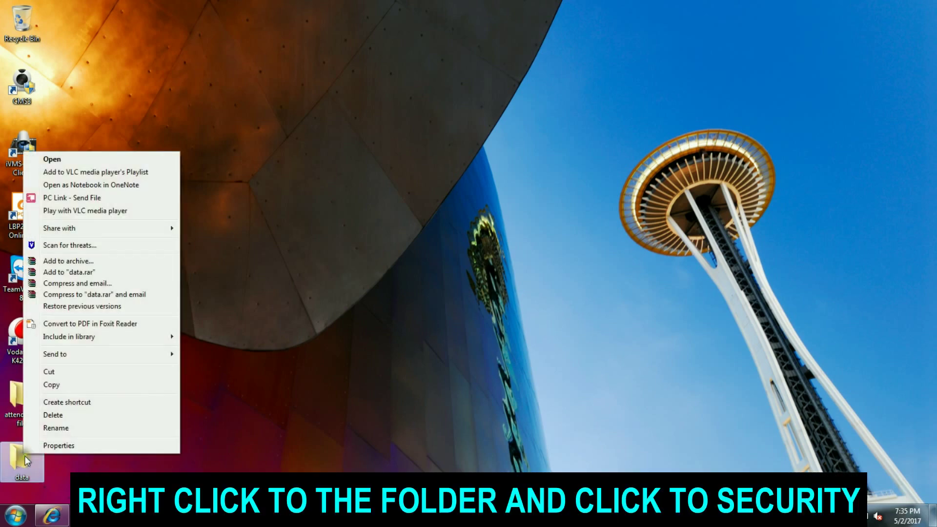
{"action": "left_click", "coordinate": [65, 445]}
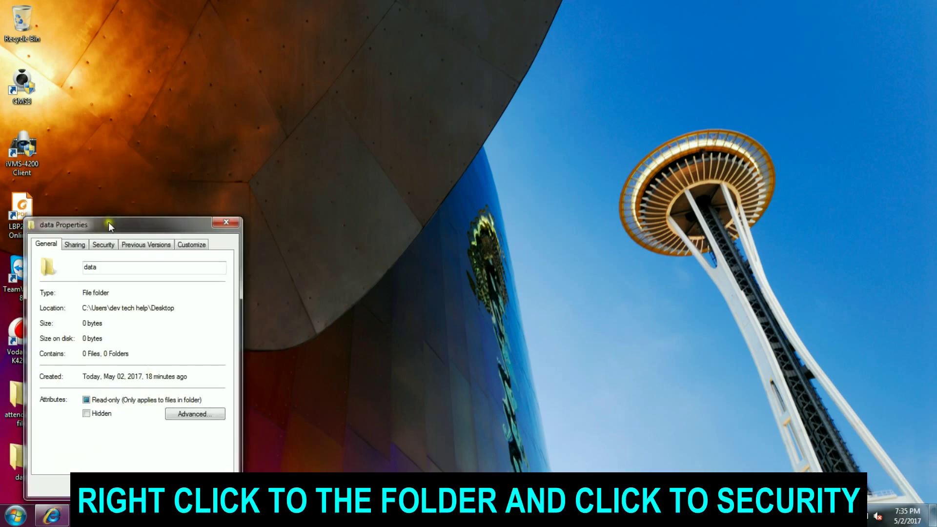
{"action": "left_click_drag", "start_coordinate": [108, 224], "coordinate": [280, 141]}
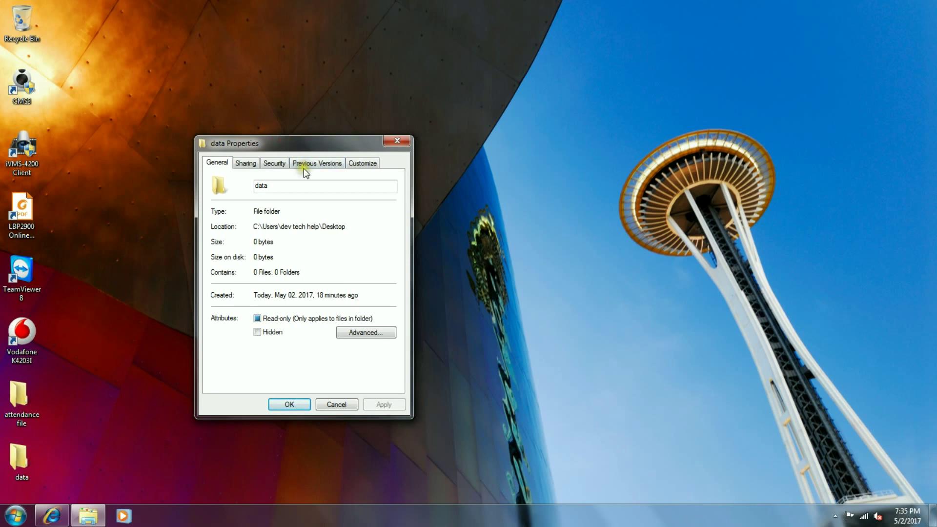
{"action": "left_click", "coordinate": [273, 166]}
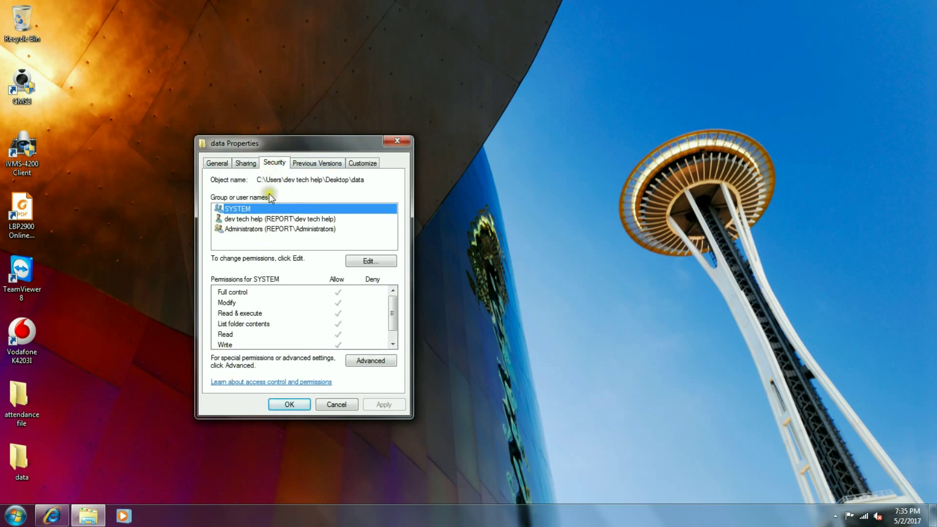
{"action": "left_click", "coordinate": [269, 220]}
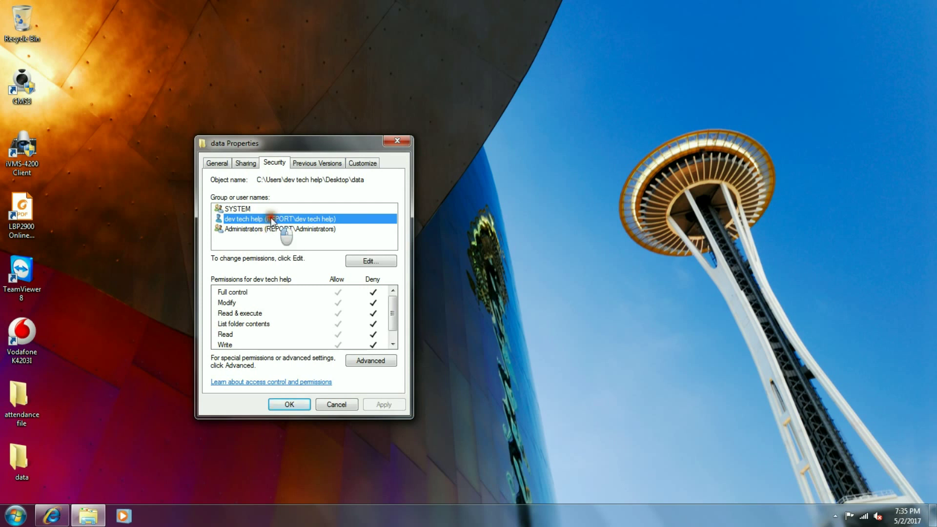
Open the data folder's advanced security settings and bring up its permission entries for changing
{"action": "left_click", "coordinate": [375, 360]}
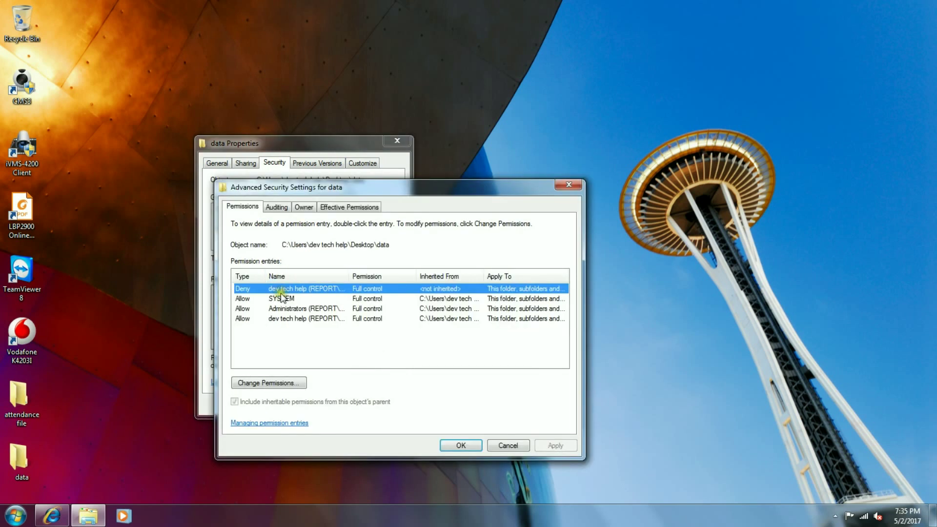
{"action": "left_click", "coordinate": [280, 319]}
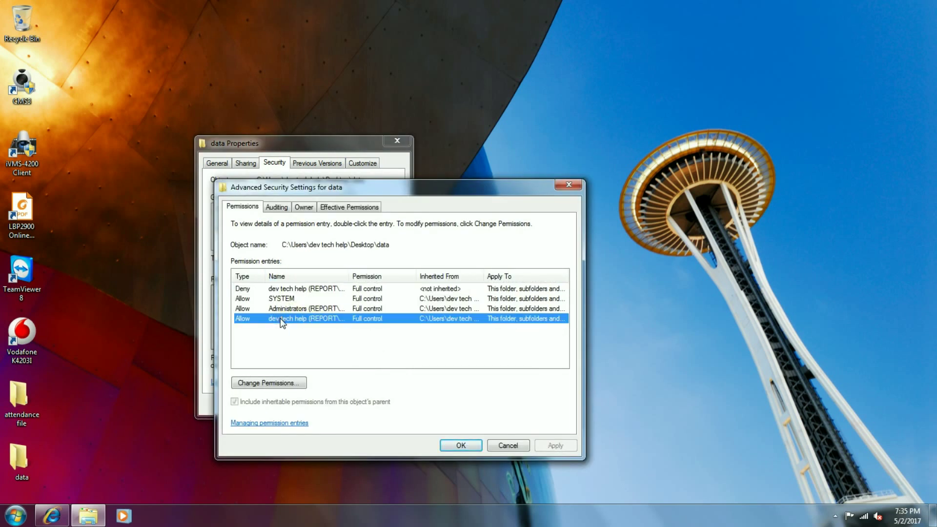
{"action": "left_click", "coordinate": [271, 383]}
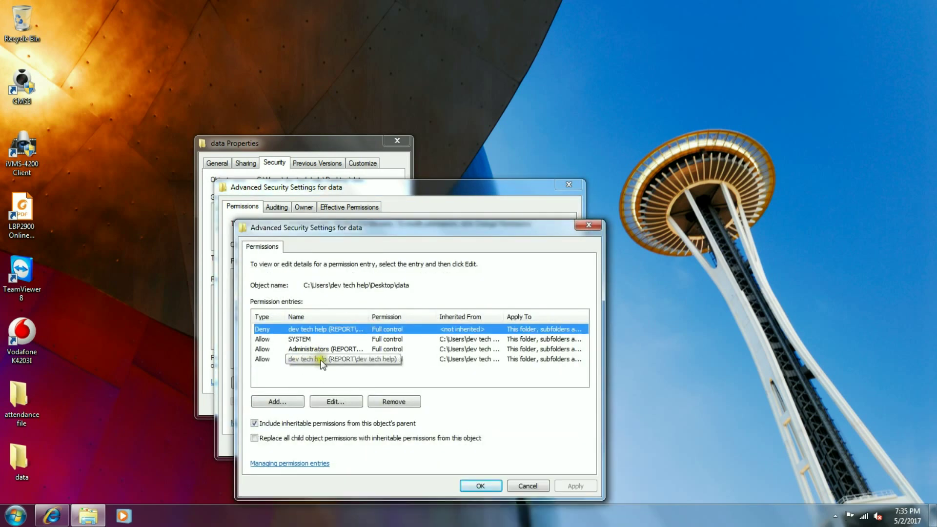
Inspect the detailed permissions in the inherited Allow entry for dev tech help, then close that entry
{"action": "left_click", "coordinate": [291, 360]}
{"action": "left_click", "coordinate": [339, 401]}
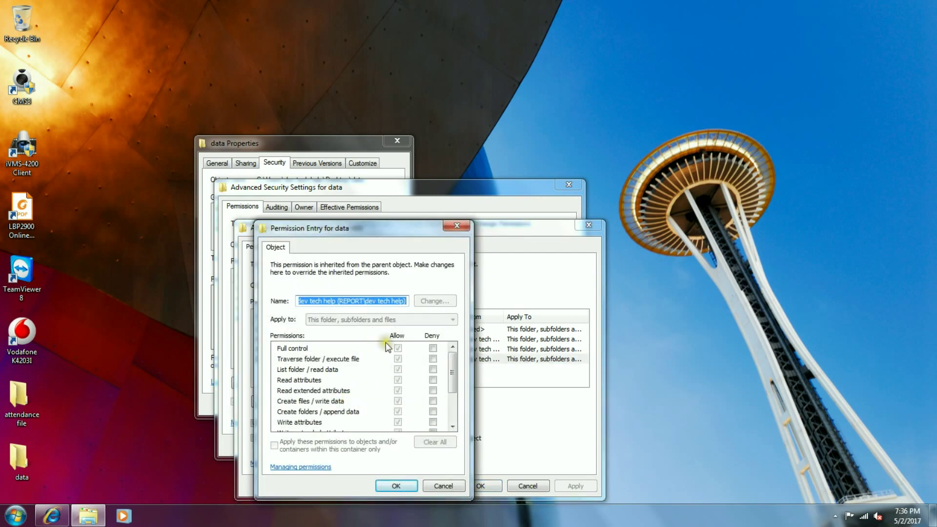
{"action": "left_click", "coordinate": [452, 362]}
{"action": "mouse_move", "coordinate": [453, 362]}
{"action": "left_mouse_down"}
{"action": "mouse_move", "coordinate": [449, 408]}
{"action": "mouse_move", "coordinate": [445, 348]}
{"action": "mouse_move", "coordinate": [445, 386]}
{"action": "mouse_move", "coordinate": [445, 360]}
{"action": "left_mouse_up"}
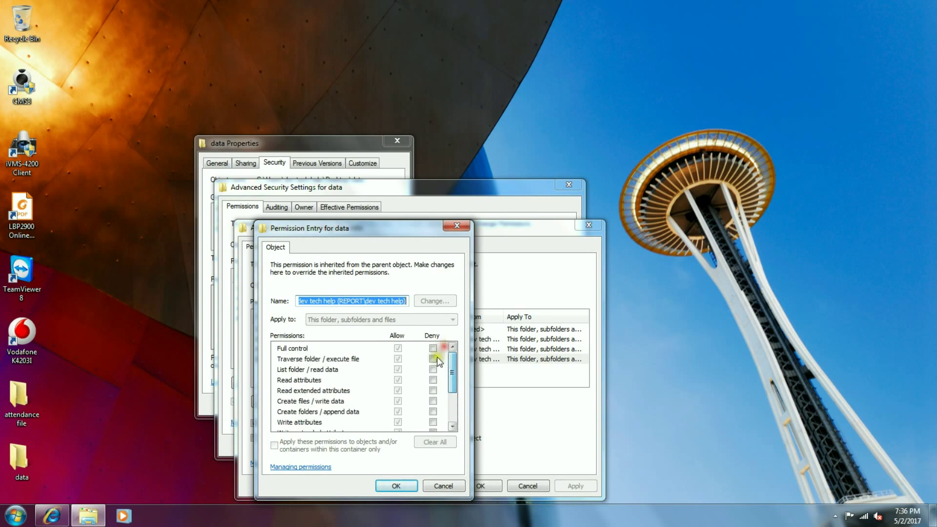
{"action": "left_click", "coordinate": [395, 485]}
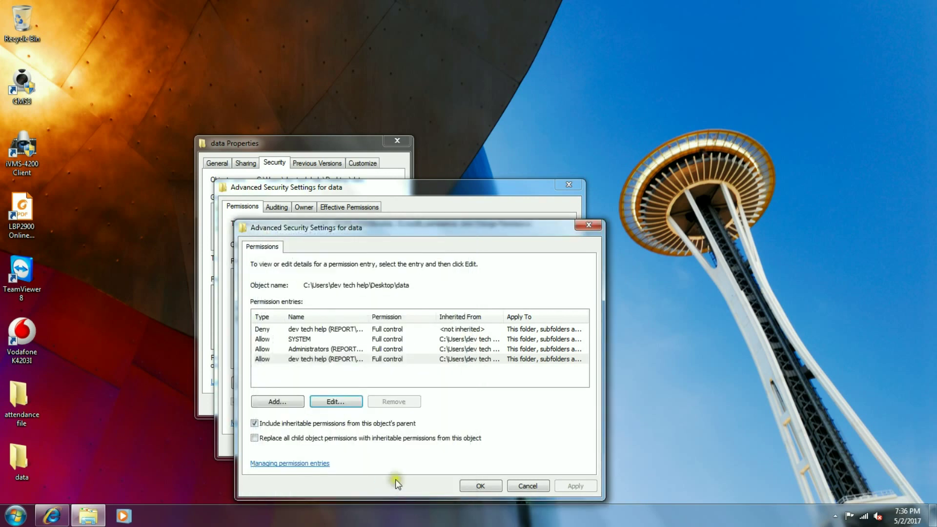
Clear every denied permission, from Full control through Take ownership, in the Deny entry for dev tech help and accept the entry
{"action": "left_click", "coordinate": [340, 359]}
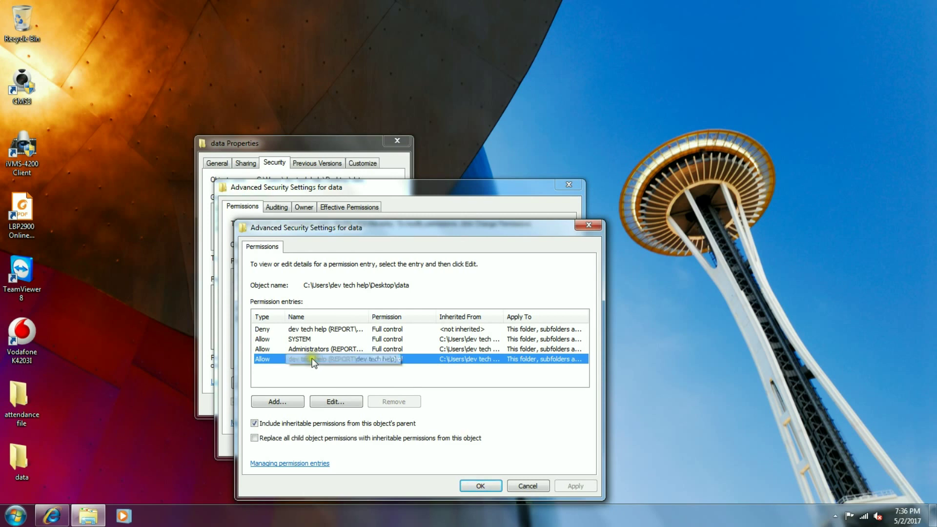
{"action": "left_click", "coordinate": [325, 329]}
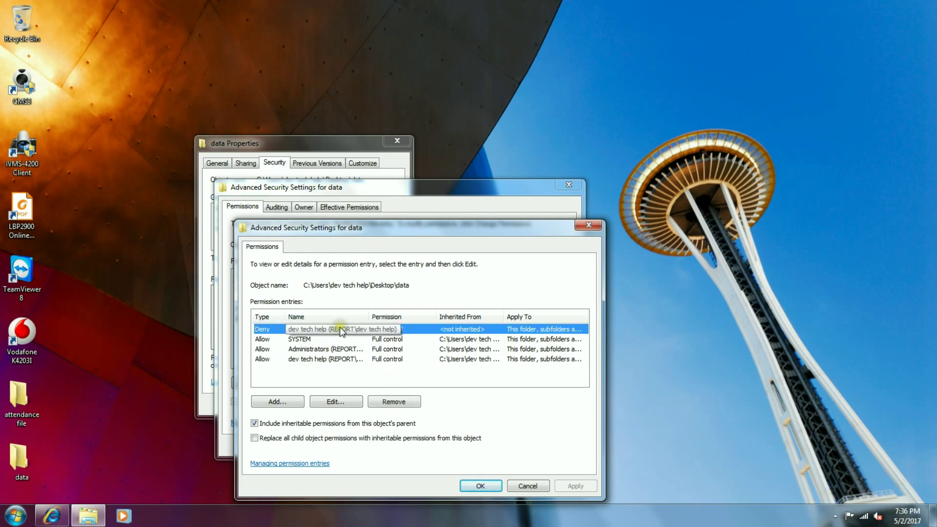
{"action": "left_click", "coordinate": [336, 401]}
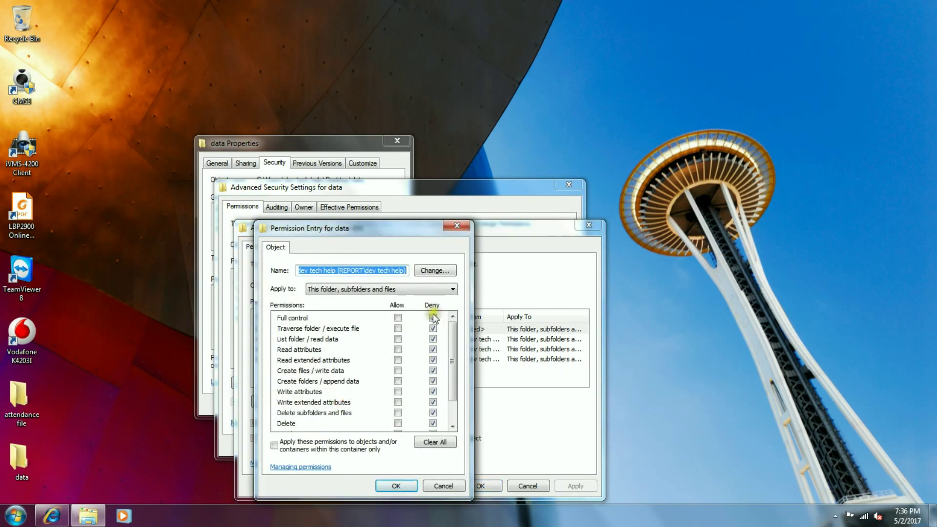
{"action": "left_click", "coordinate": [432, 318]}
{"action": "left_click", "coordinate": [433, 328]}
{"action": "left_click", "coordinate": [433, 338]}
{"action": "left_click", "coordinate": [433, 349]}
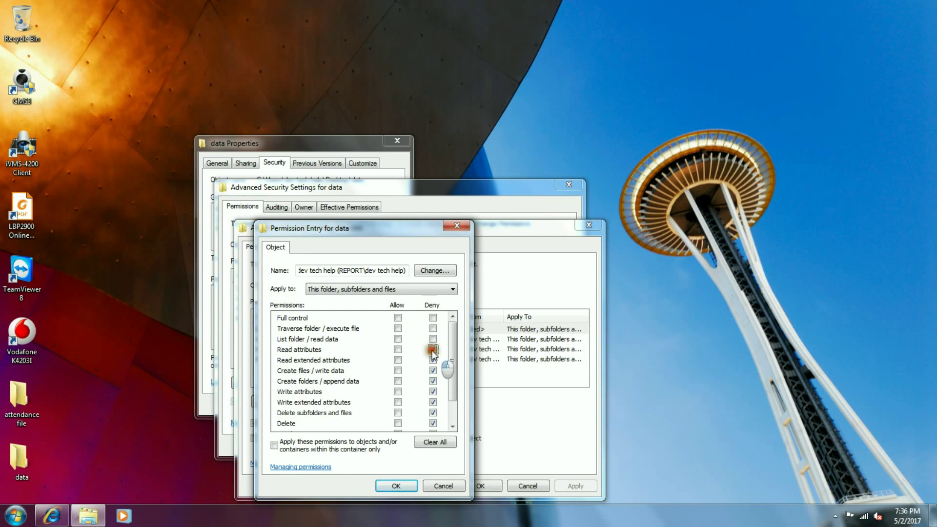
{"action": "left_click", "coordinate": [433, 360]}
{"action": "left_click", "coordinate": [433, 370]}
{"action": "left_click", "coordinate": [433, 381]}
{"action": "left_click", "coordinate": [433, 391]}
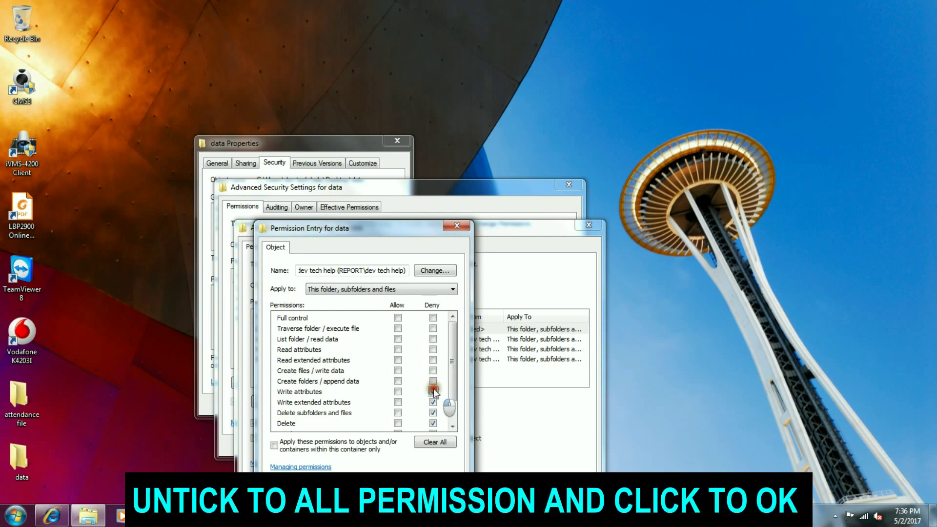
{"action": "left_click", "coordinate": [433, 402]}
{"action": "left_click", "coordinate": [432, 413]}
{"action": "left_click", "coordinate": [432, 424]}
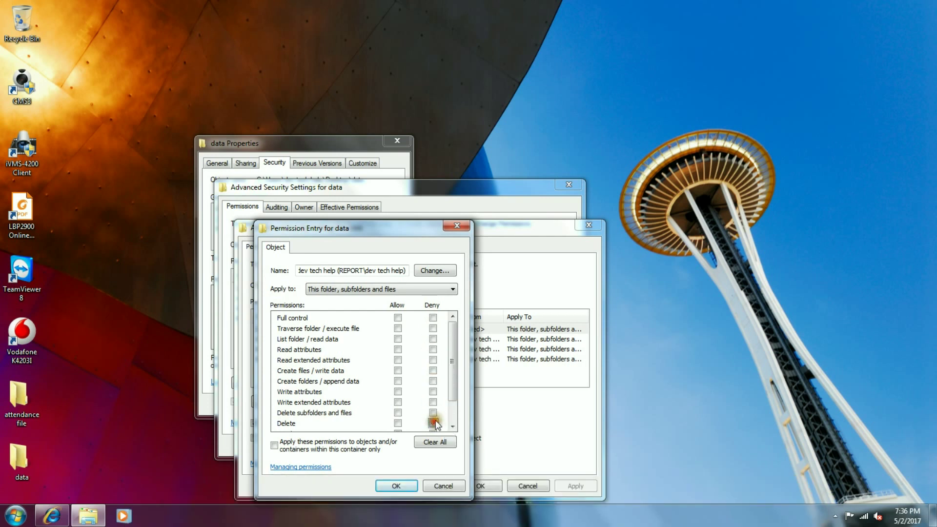
{"action": "scroll", "coordinate": [436, 424], "scroll_direction": "down", "scroll_amount": 1}
{"action": "left_click", "coordinate": [432, 404]}
{"action": "left_click", "coordinate": [433, 414]}
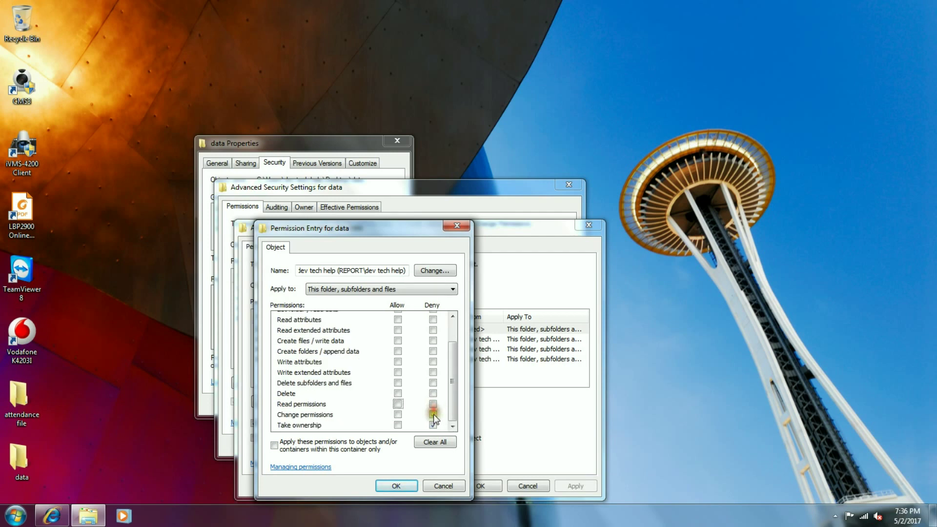
{"action": "left_click", "coordinate": [433, 425]}
{"action": "left_click", "coordinate": [395, 485]}
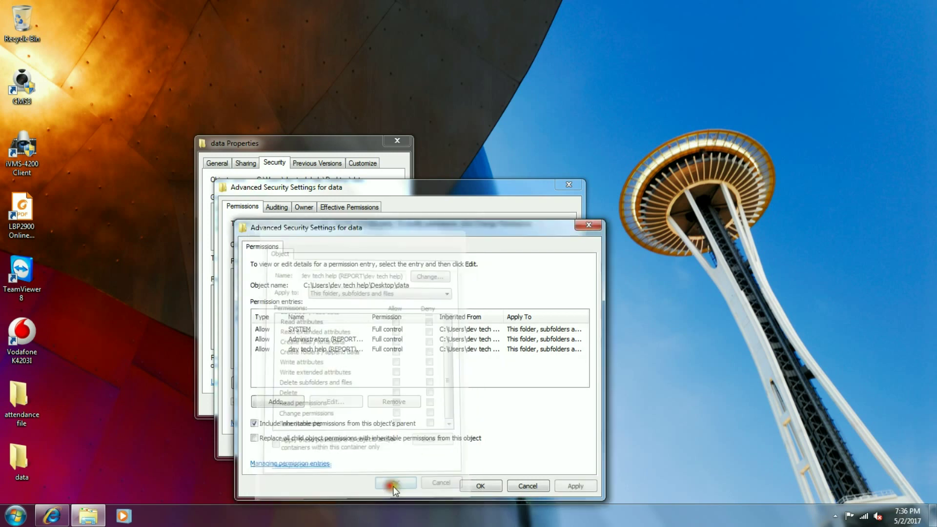
Apply the changed permission entries and close all of the data folder's security and properties dialogs with the changes accepted
{"action": "left_click", "coordinate": [564, 486]}
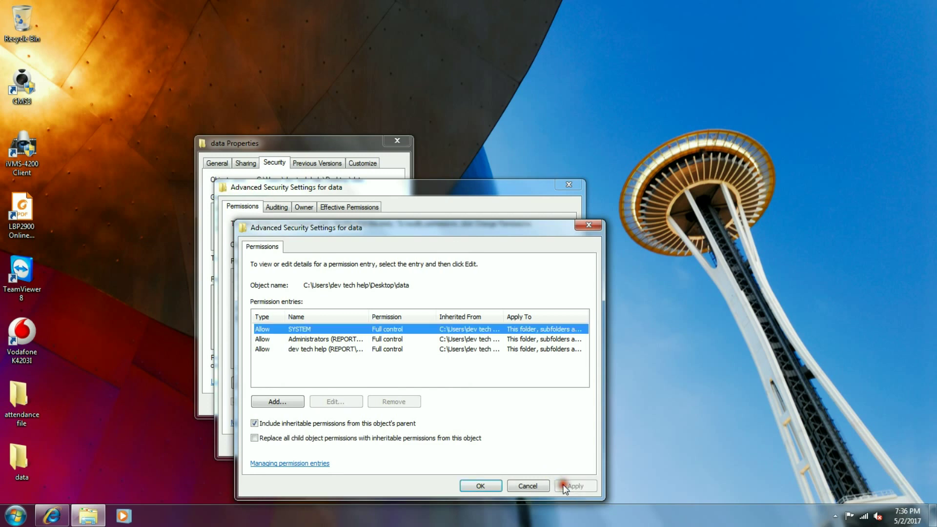
{"action": "left_click", "coordinate": [483, 489]}
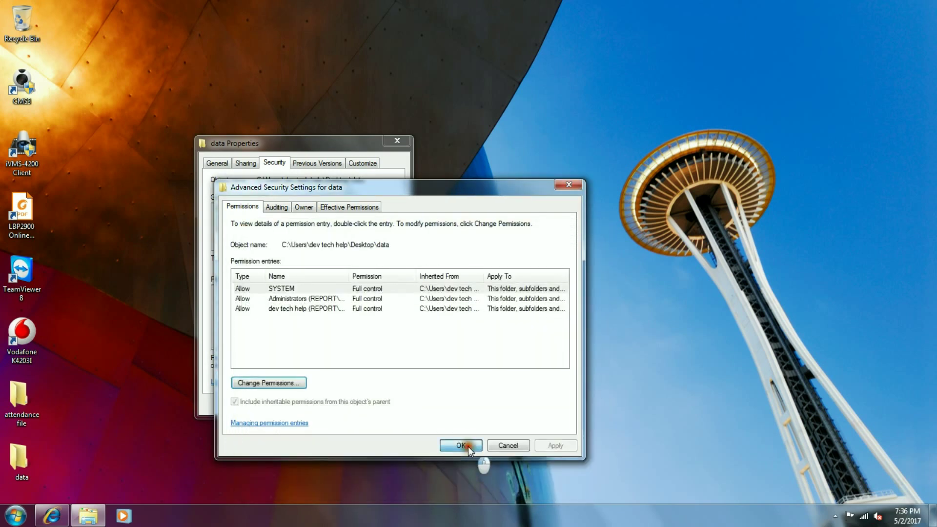
{"action": "left_click", "coordinate": [468, 446]}
{"action": "left_click", "coordinate": [289, 405]}
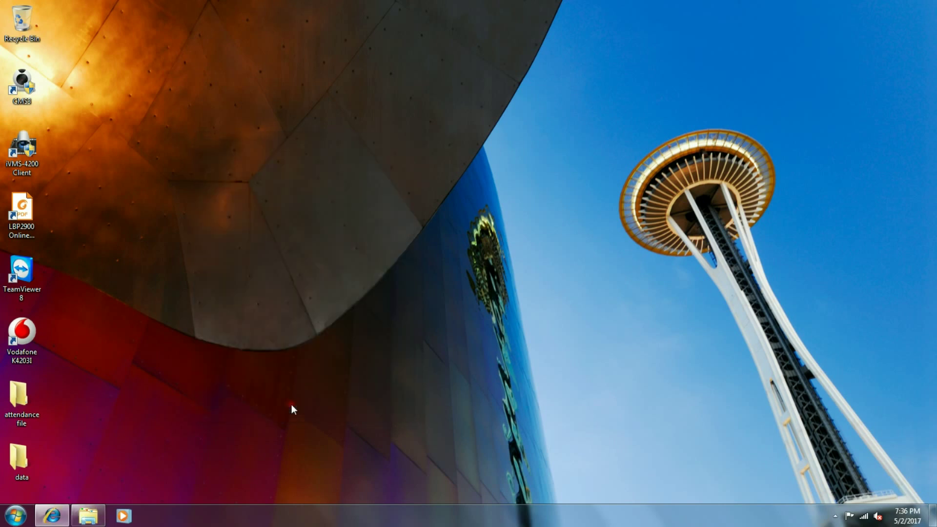
Refresh the desktop and delete the data folder
{"action": "right_click", "coordinate": [286, 287]}
{"action": "left_click", "coordinate": [327, 320]}
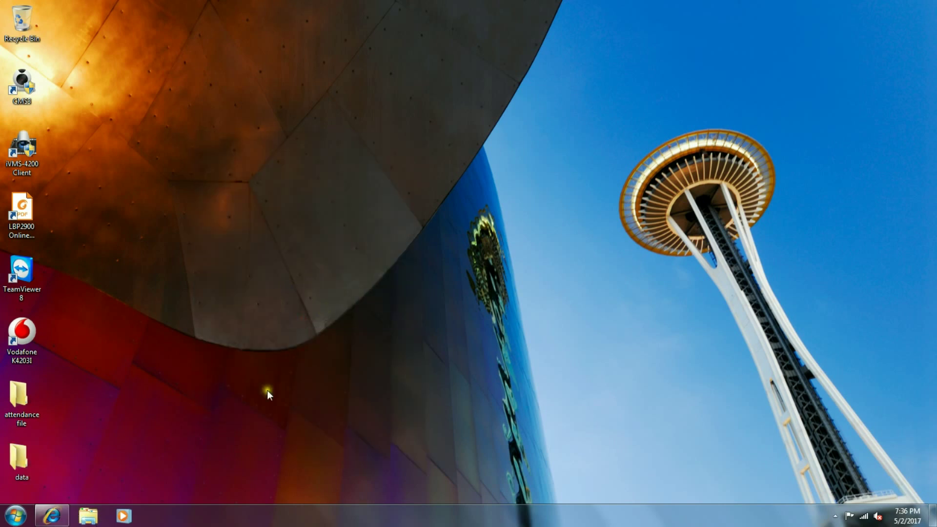
{"action": "right_click", "coordinate": [61, 459]}
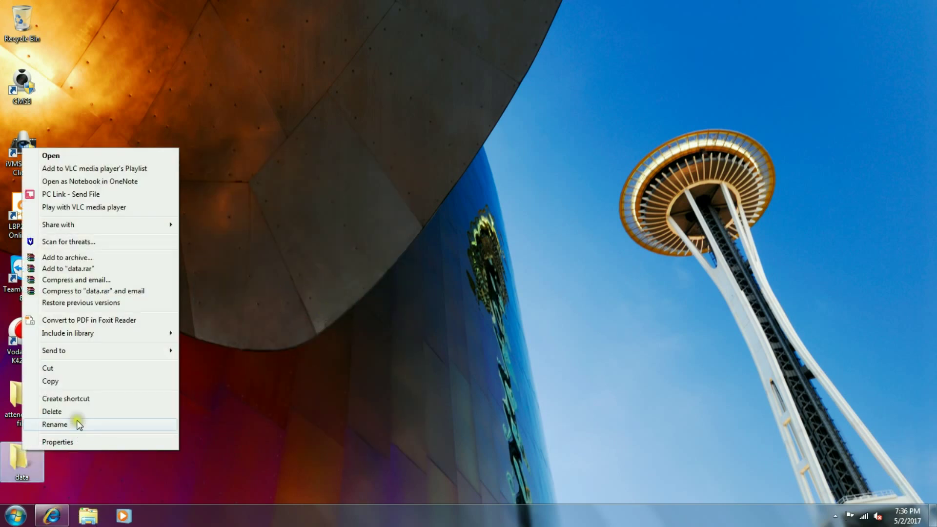
{"action": "left_click", "coordinate": [104, 412]}
{"action": "left_click", "coordinate": [504, 305]}
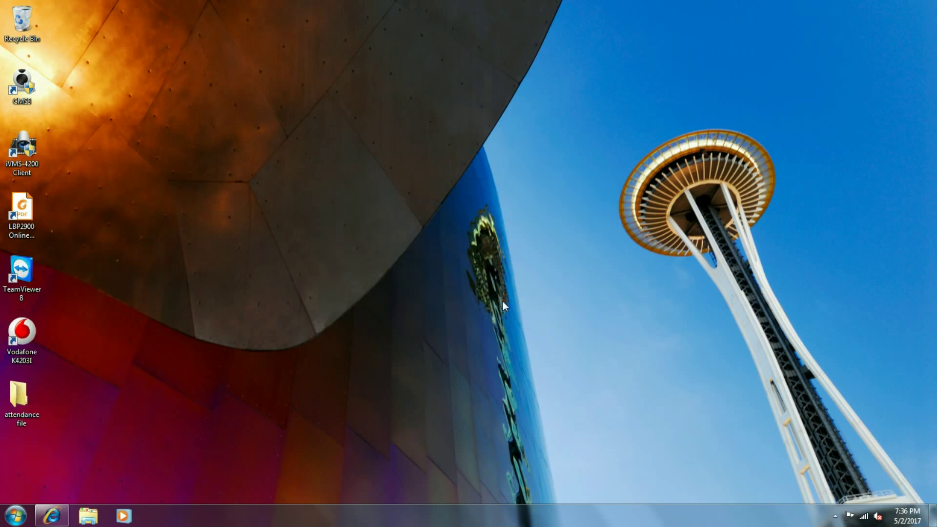
{"action": "right_click", "coordinate": [466, 280]}
{"action": "left_click", "coordinate": [483, 314]}
{"action": "right_click", "coordinate": [460, 253]}
{"action": "left_click", "coordinate": [478, 288]}
Restore the data folder from the Recycle Bin to the desktop and close the Recycle Bin
{"action": "right_click", "coordinate": [23, 22]}
{"action": "left_click", "coordinate": [40, 29]}
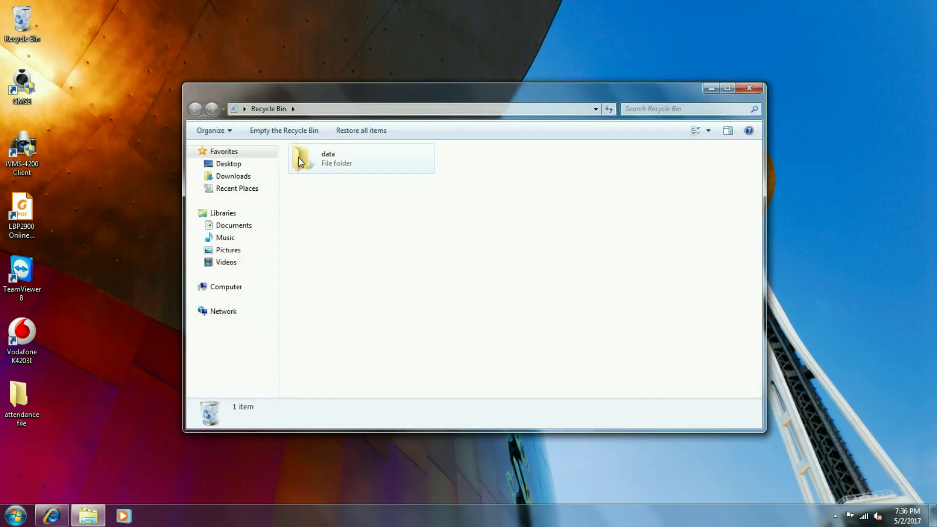
{"action": "left_click_drag", "start_coordinate": [298, 158], "coordinate": [50, 455]}
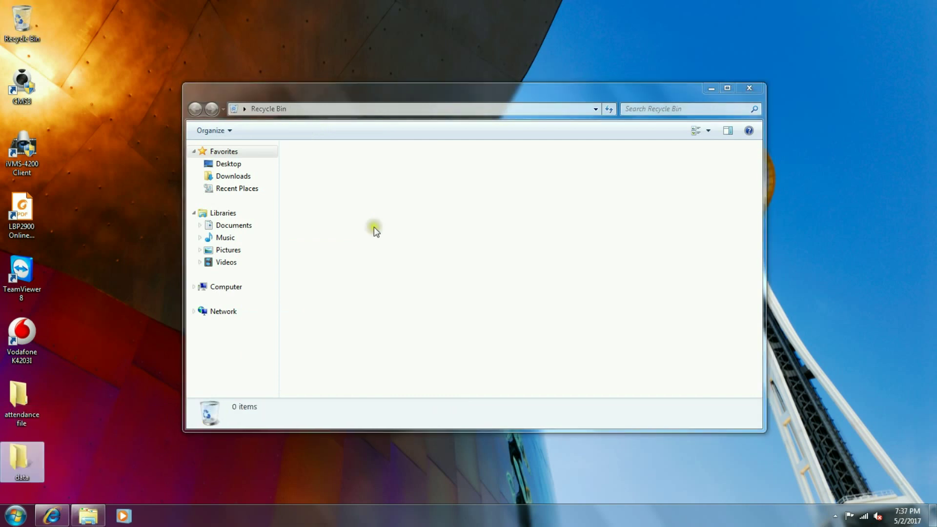
{"action": "left_click", "coordinate": [749, 88]}
{"action": "right_click", "coordinate": [515, 108]}
{"action": "left_click", "coordinate": [528, 139]}
{"action": "right_click", "coordinate": [509, 115]}
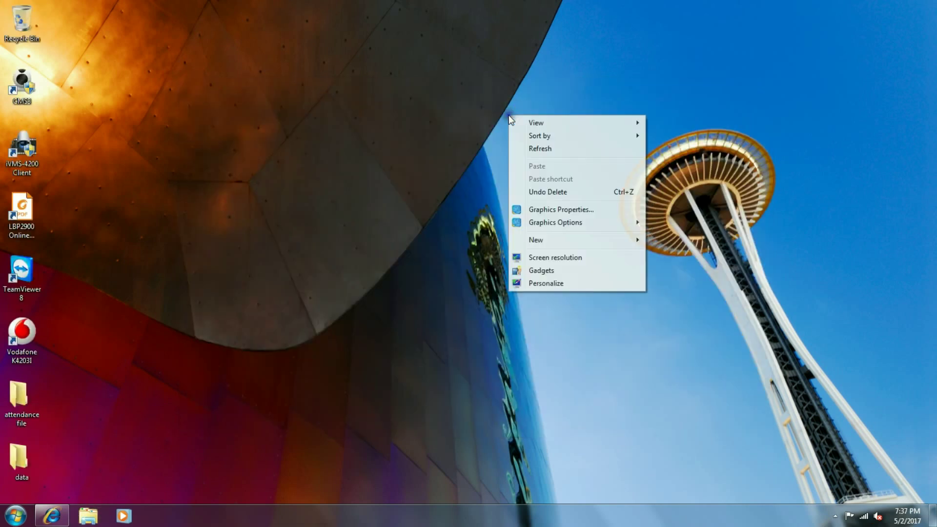
{"action": "left_click", "coordinate": [529, 147]}
{"action": "right_click", "coordinate": [321, 223]}
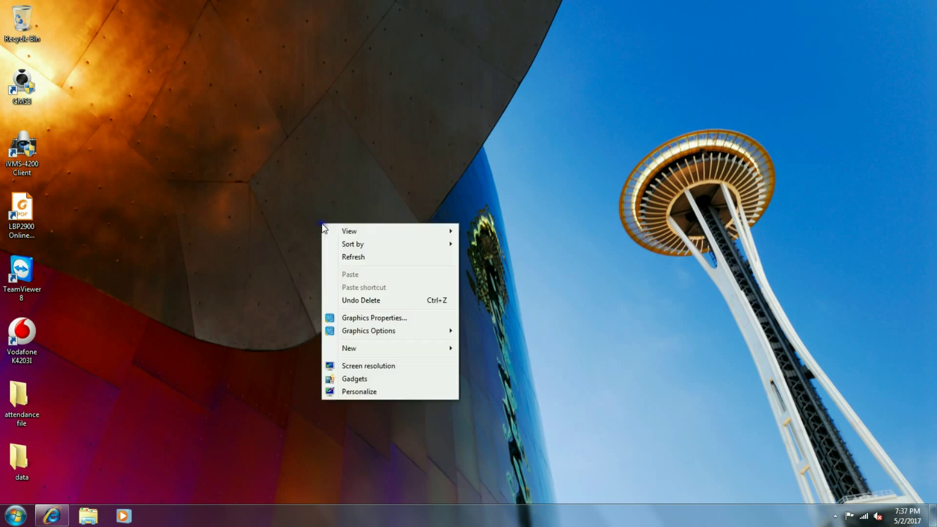
{"action": "left_click", "coordinate": [352, 257]}
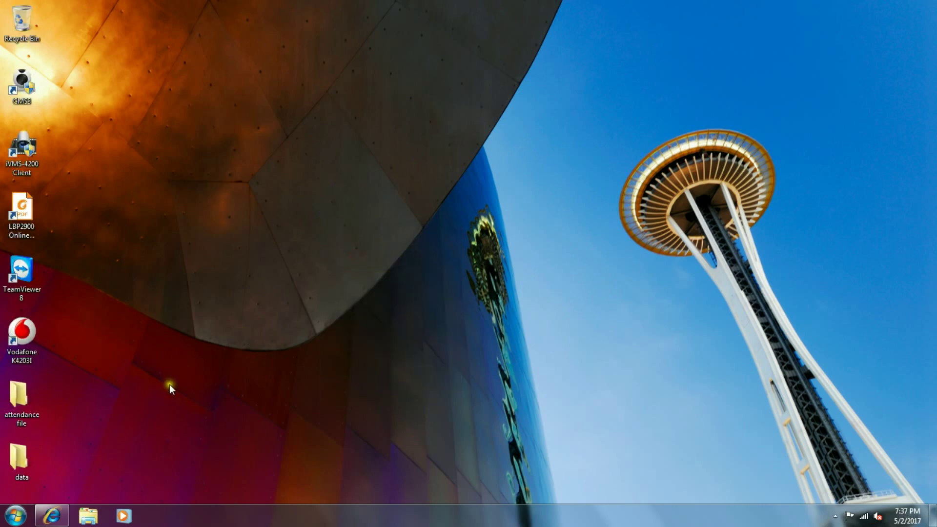
Switch to Internet Explorer and replace the Google query with "download take ownership windows 7 64 bit"
{"action": "left_click", "coordinate": [52, 518]}
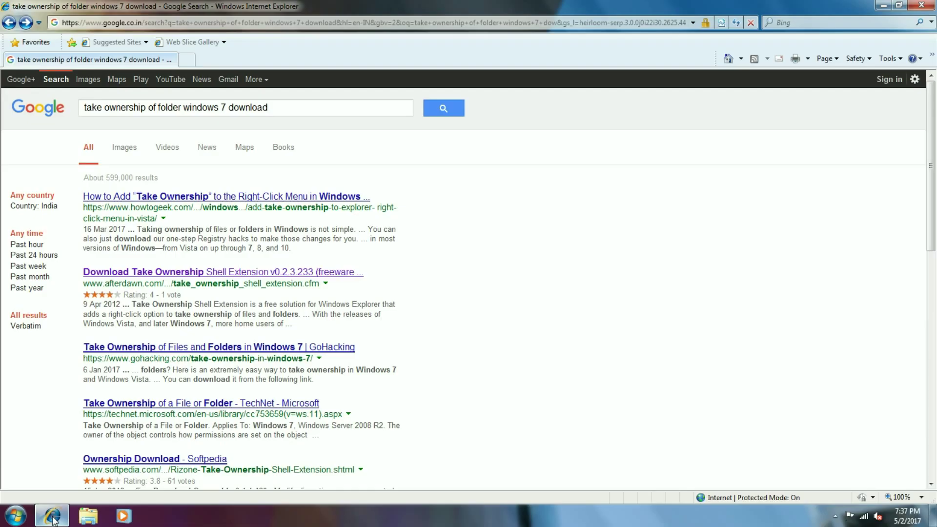
{"action": "left_click_drag", "start_coordinate": [268, 107], "coordinate": [83, 107]}
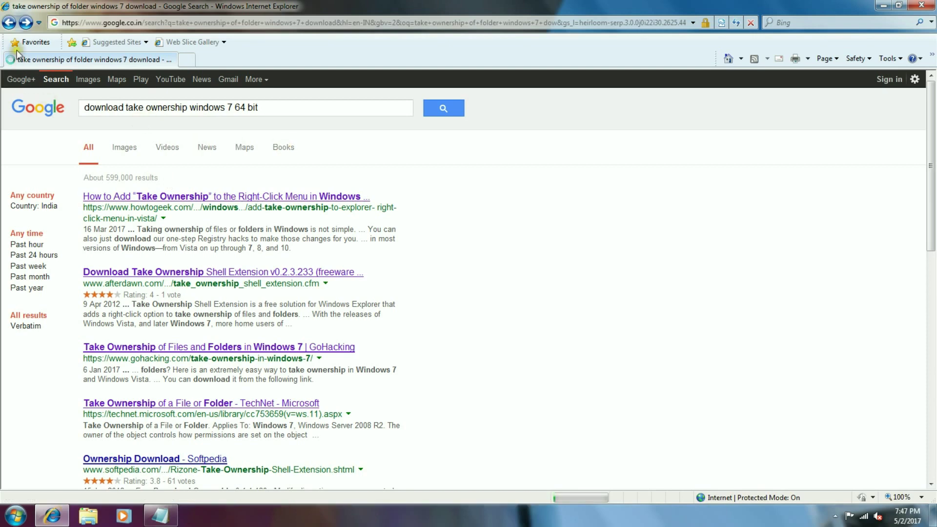
Run the Google search for the Take Ownership download and open the top-password.com result on gaining full permissions of folders or files
{"action": "left_click", "coordinate": [8, 23]}
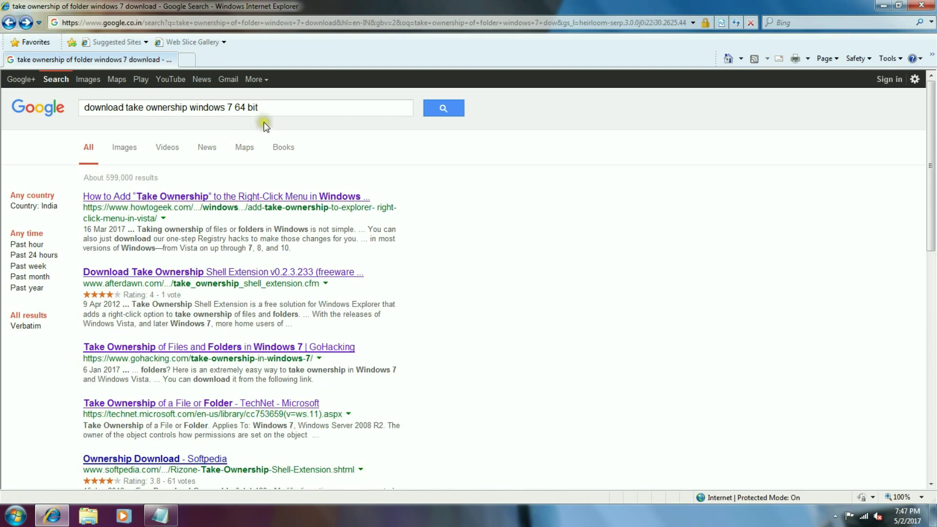
{"action": "left_click", "coordinate": [442, 108]}
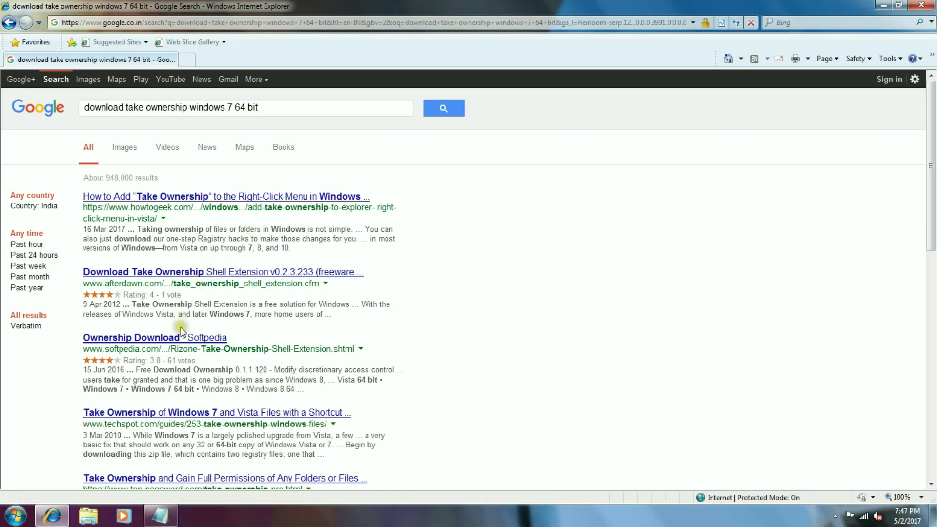
{"action": "scroll", "coordinate": [180, 332], "scroll_direction": "down", "scroll_amount": 2}
{"action": "scroll", "coordinate": [184, 331], "scroll_direction": "up", "scroll_amount": 2}
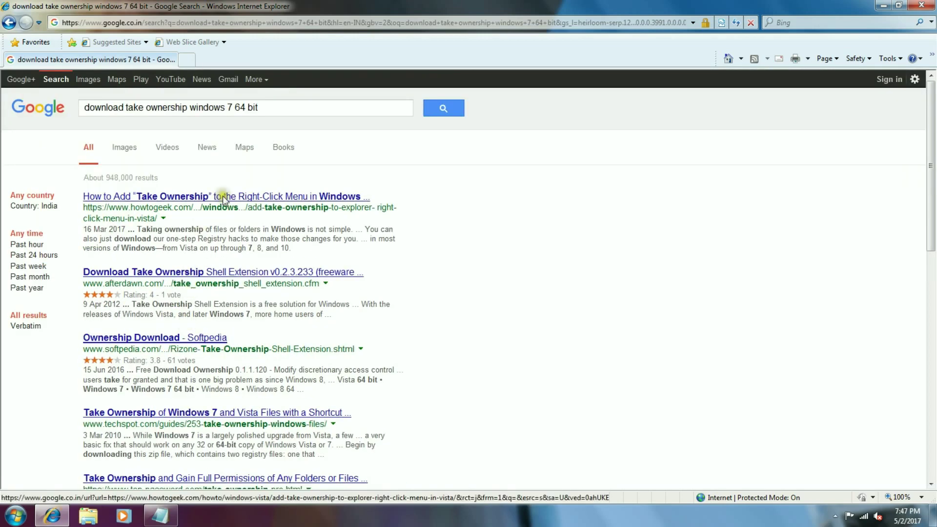
{"action": "scroll", "coordinate": [201, 392], "scroll_direction": "down", "scroll_amount": 2}
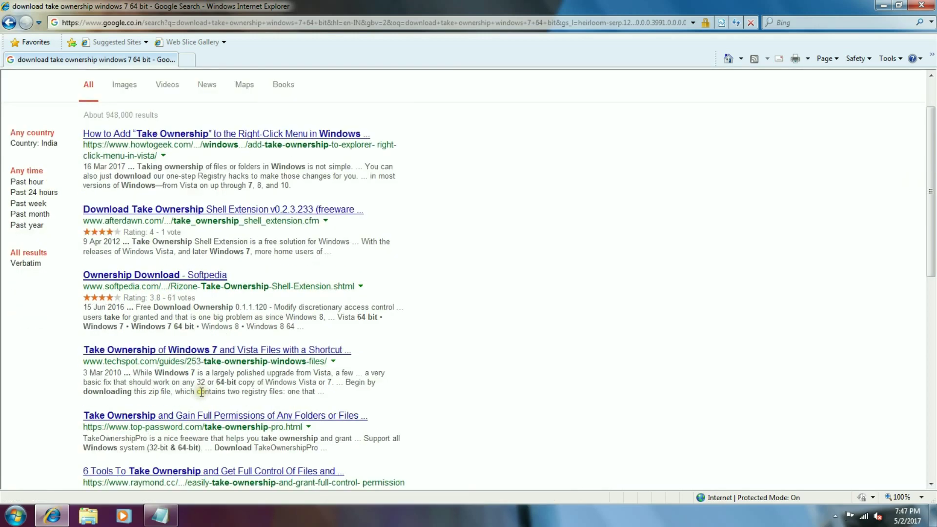
{"action": "left_click", "coordinate": [208, 418]}
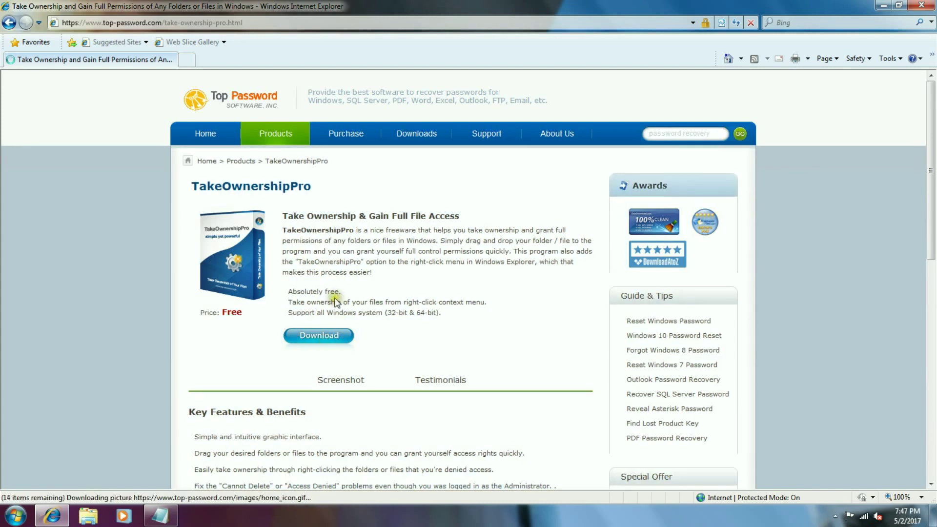
Download TakeOwnershipPro.exe from its product page and run it, accepting the security warnings
{"action": "left_click", "coordinate": [322, 343]}
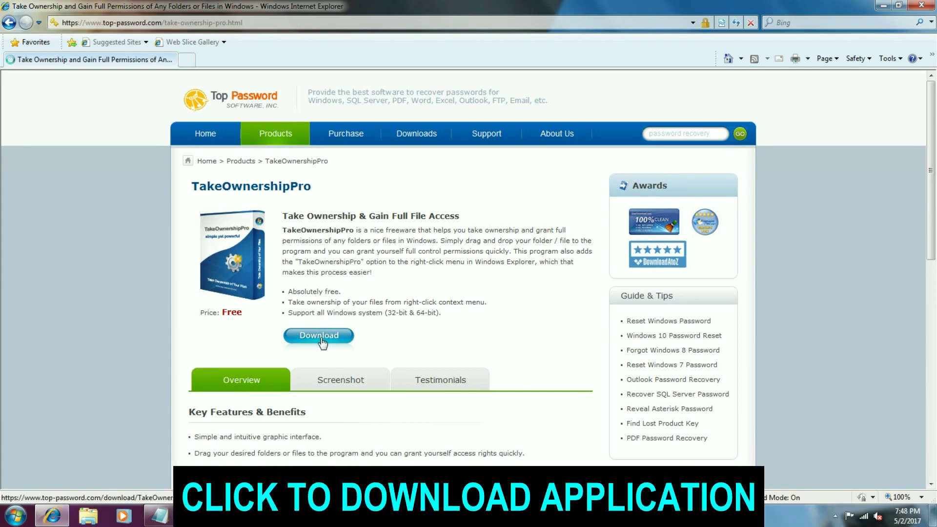
{"action": "scroll", "coordinate": [322, 341], "scroll_direction": "down", "scroll_amount": 4}
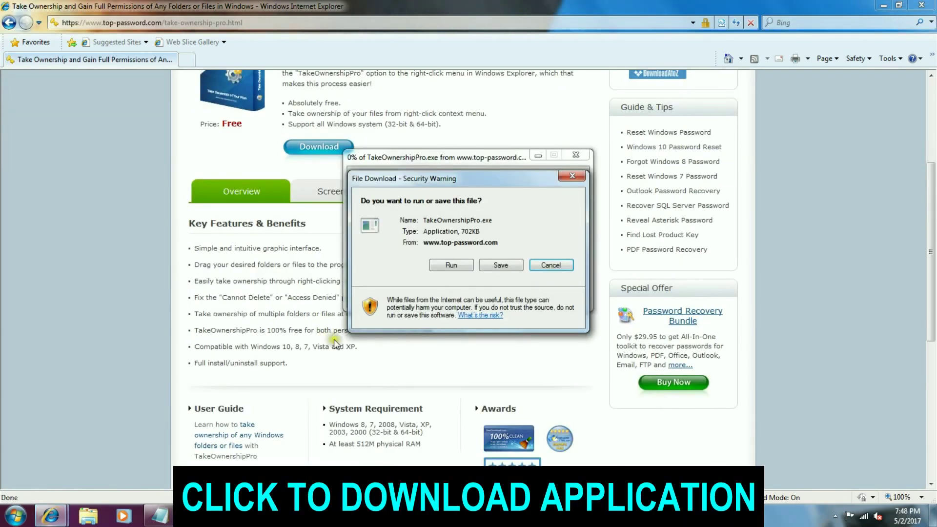
{"action": "left_click", "coordinate": [451, 265]}
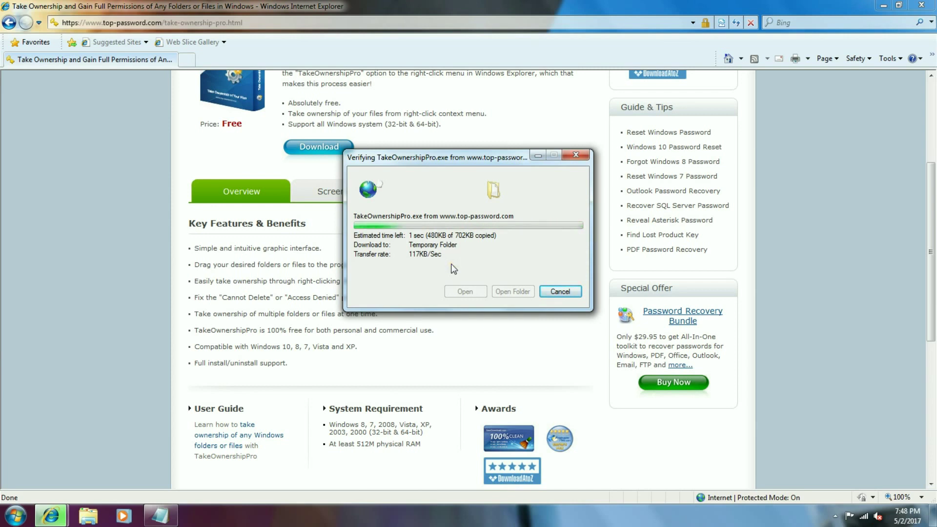
{"action": "scroll", "coordinate": [310, 276], "scroll_direction": "up", "scroll_amount": 4}
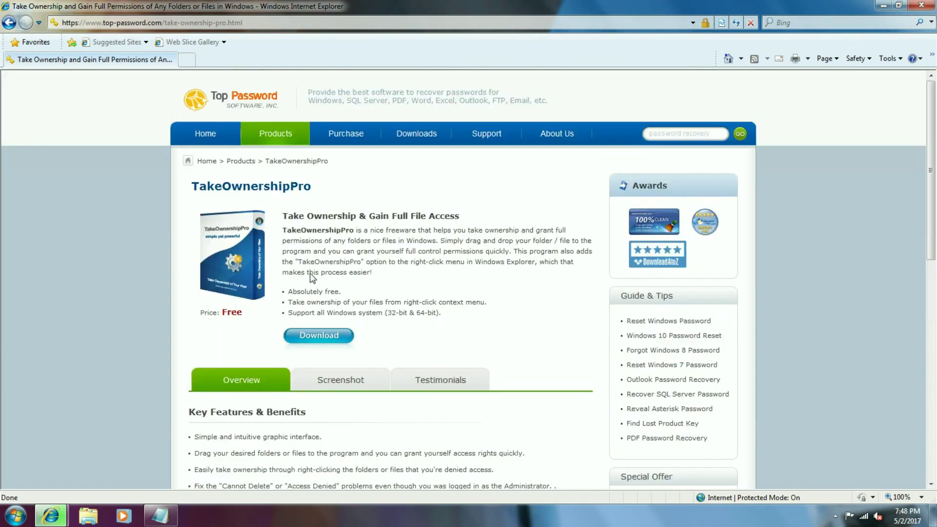
{"action": "left_click", "coordinate": [61, 516]}
{"action": "left_click", "coordinate": [173, 461]}
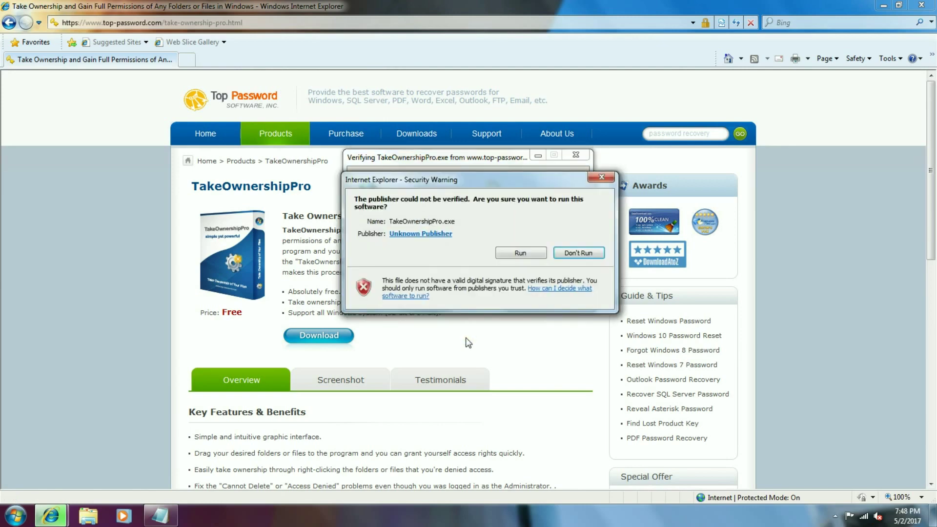
{"action": "left_click", "coordinate": [519, 251]}
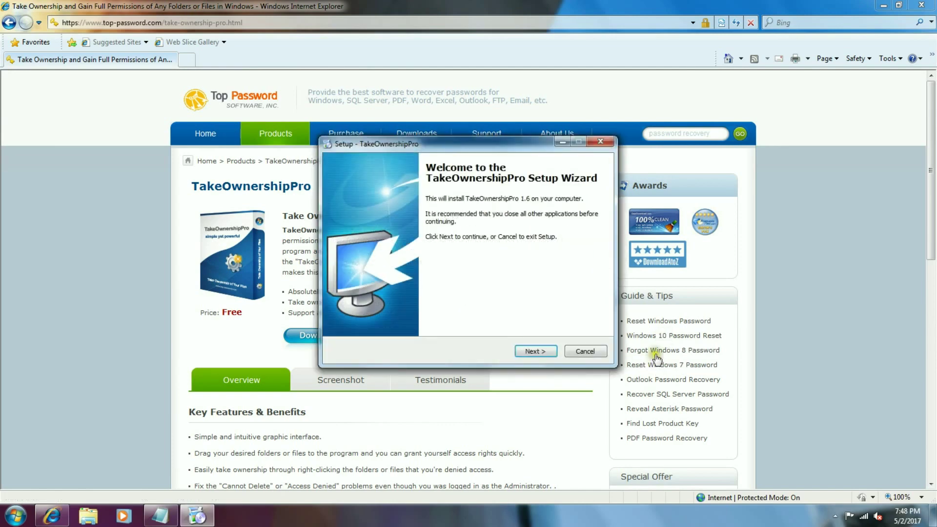
Install TakeOwnershipPro in C:\Program Files (x86)\TakeOwnershipPro with a desktop icon and finish the setup wizard
{"action": "left_click", "coordinate": [529, 353]}
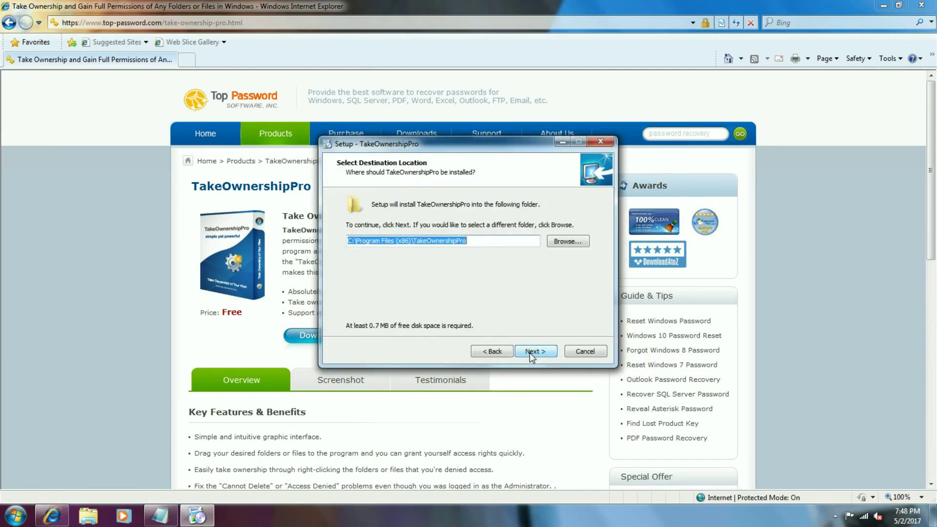
{"action": "left_click", "coordinate": [529, 353]}
{"action": "left_click", "coordinate": [529, 353]}
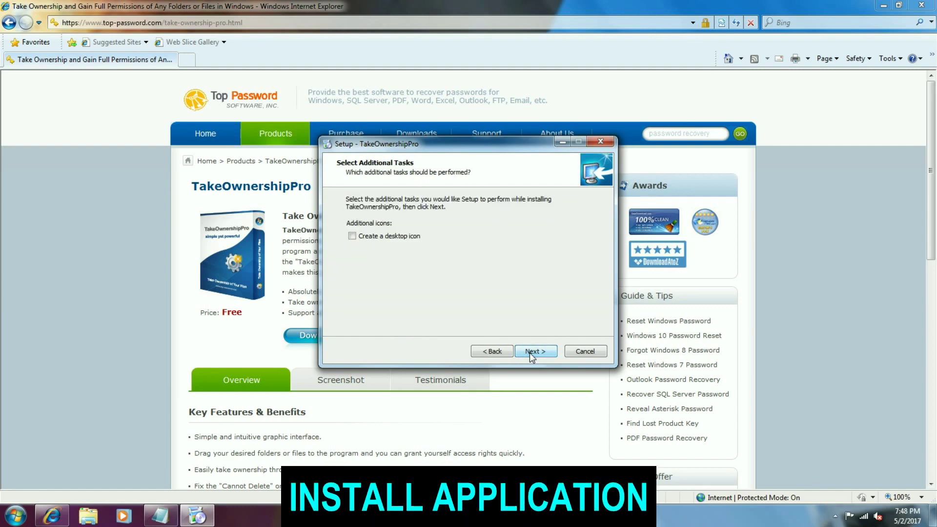
{"action": "left_click", "coordinate": [532, 351]}
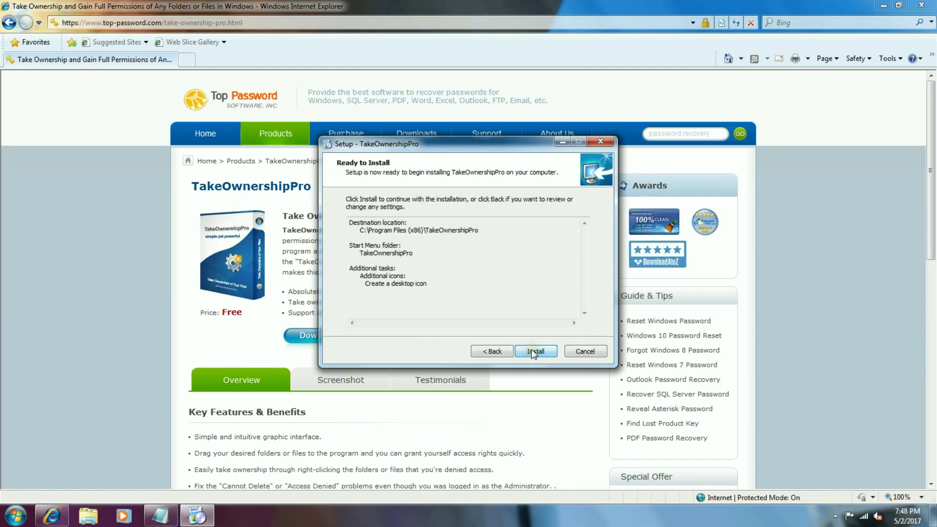
{"action": "left_click", "coordinate": [534, 352]}
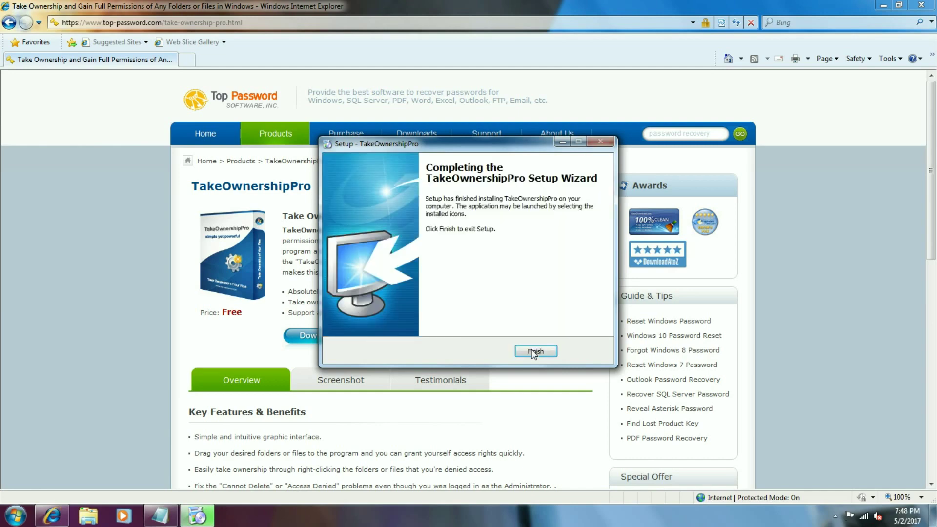
{"action": "left_click", "coordinate": [535, 352]}
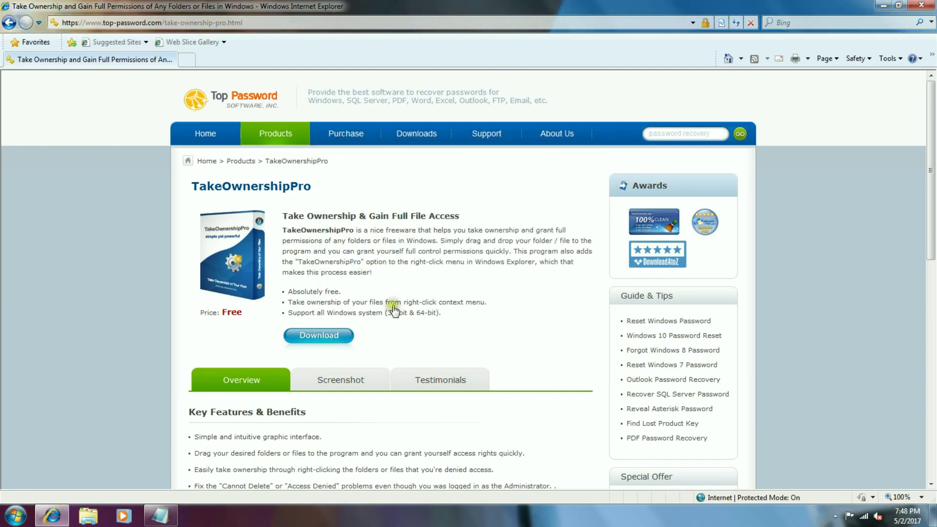
Minimize the browser and refresh the desktop
{"action": "left_click", "coordinate": [880, 6]}
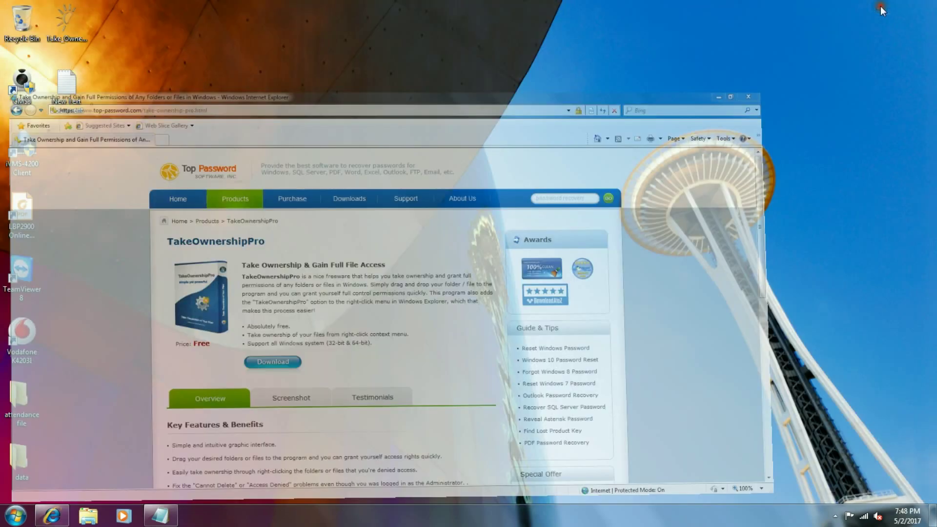
{"action": "right_click", "coordinate": [462, 147]}
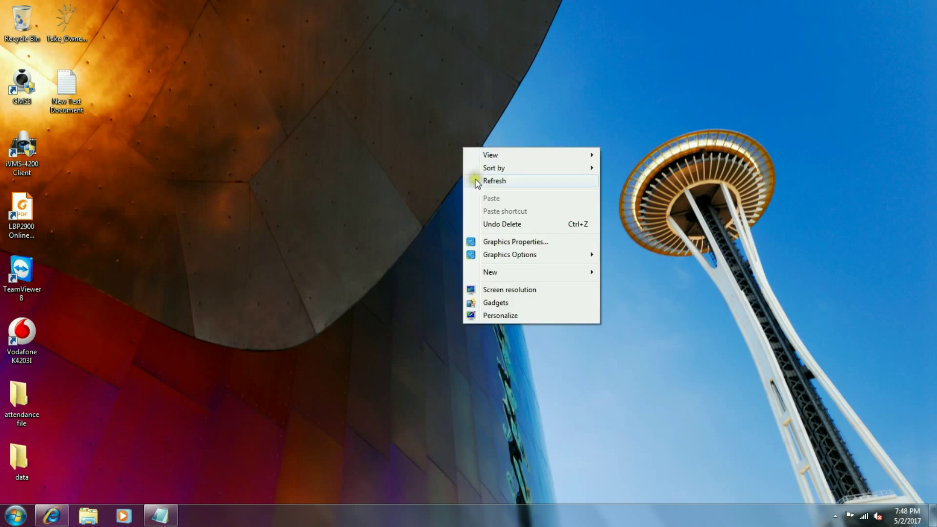
{"action": "left_click", "coordinate": [493, 181]}
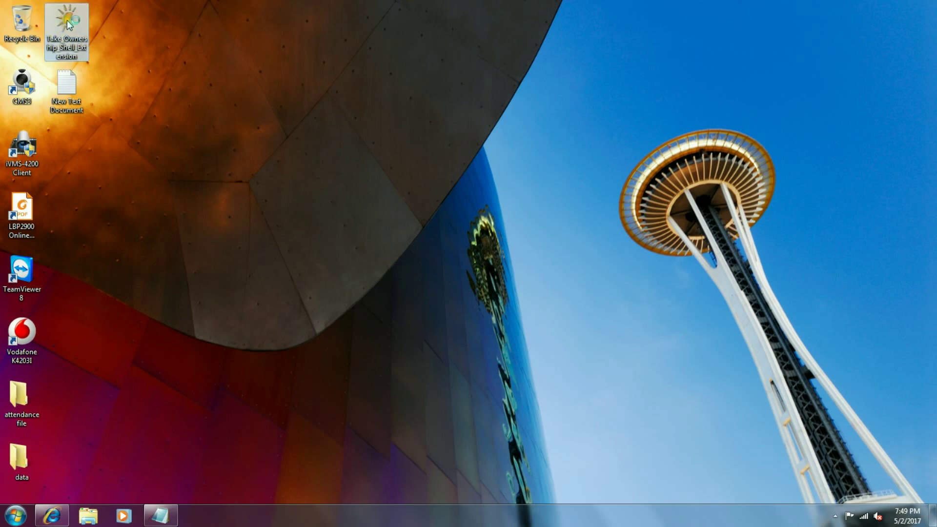
Refresh the desktop again and run TakeOwnershipPro on the data folder, with subfolders and files included
{"action": "right_click", "coordinate": [223, 269]}
{"action": "left_click", "coordinate": [14, 461]}
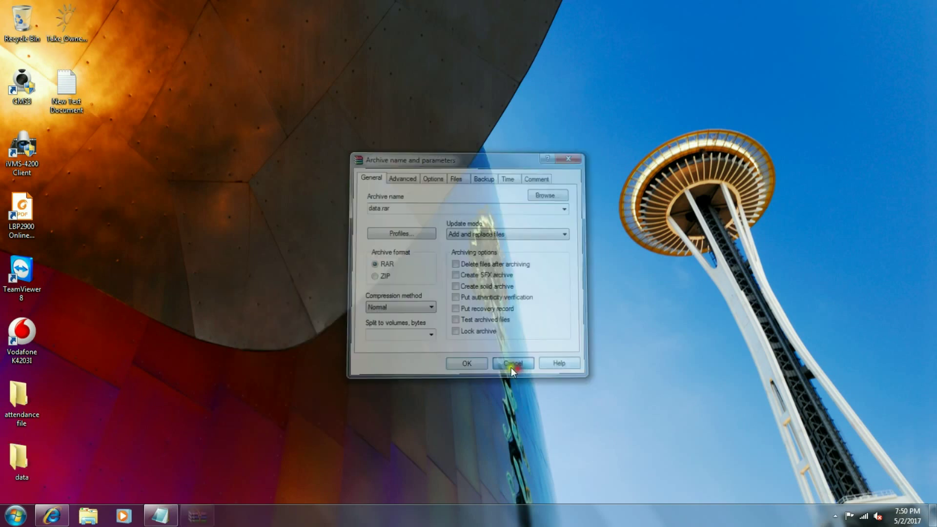
{"action": "right_click", "coordinate": [238, 295]}
{"action": "left_click", "coordinate": [260, 328]}
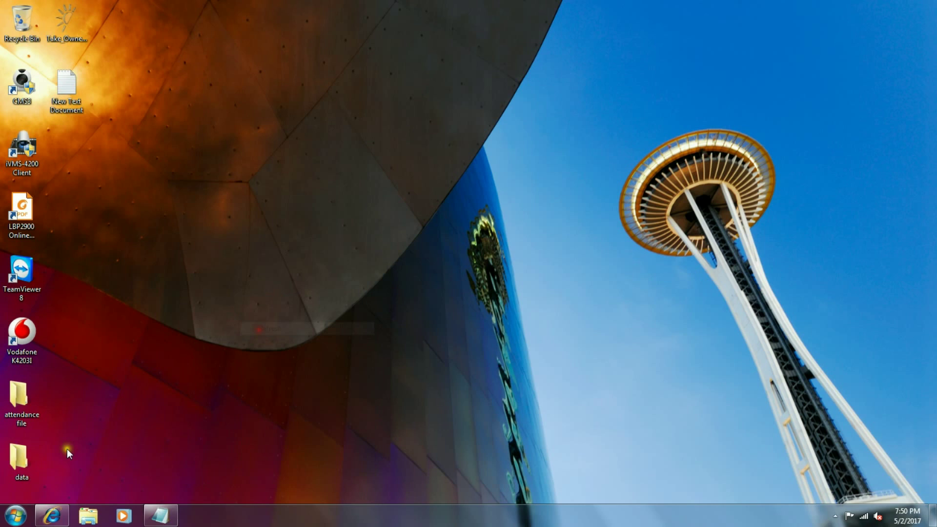
{"action": "right_click", "coordinate": [22, 458]}
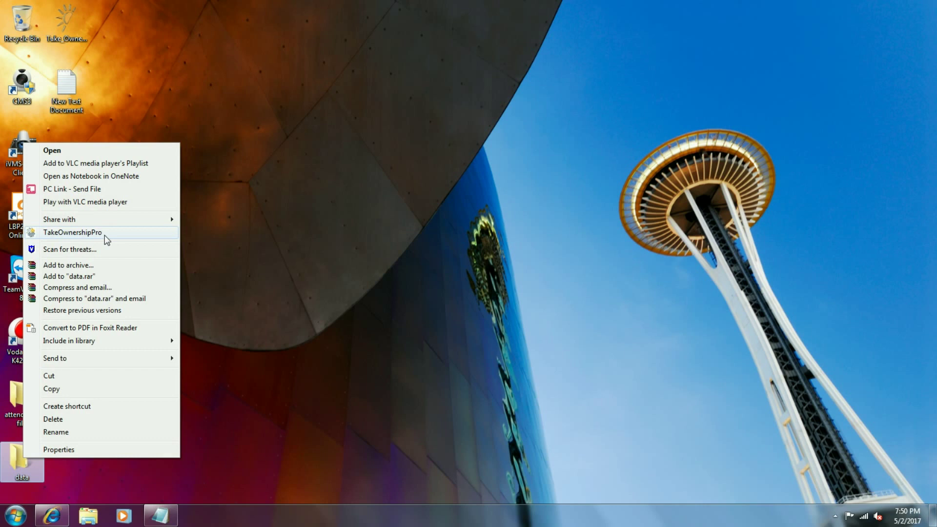
{"action": "left_click", "coordinate": [105, 235]}
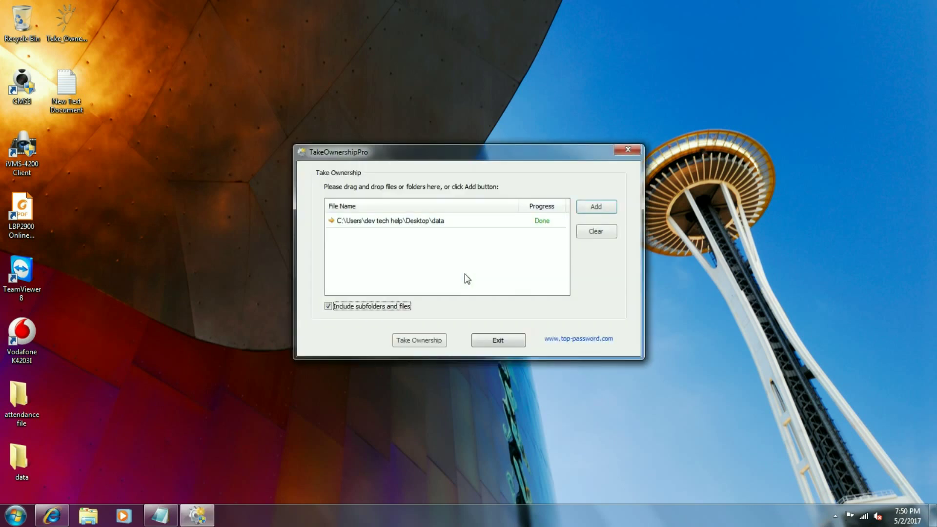
Add the data folder to the TakeOwnershipPro list by browsing Local Disk (C:) through Users to the dev tech help account's Desktop
{"action": "left_click", "coordinate": [595, 207]}
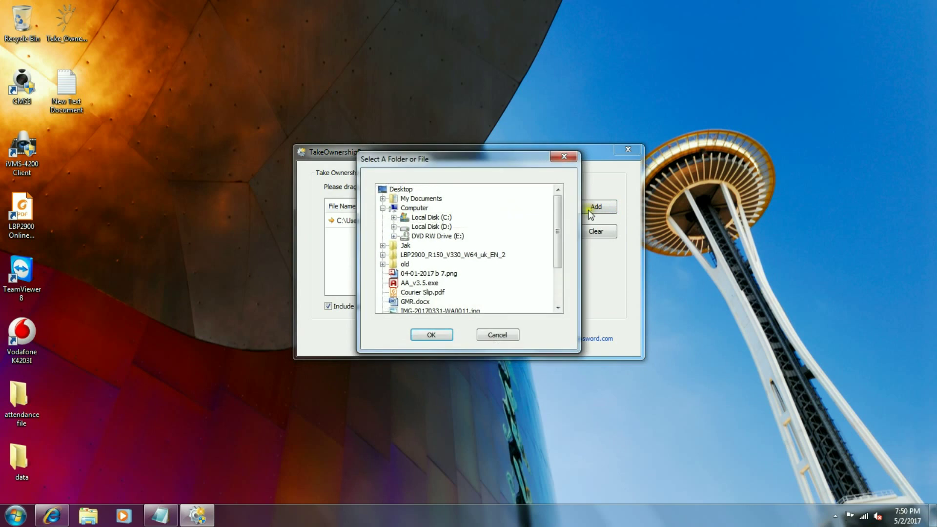
{"action": "left_click", "coordinate": [383, 208]}
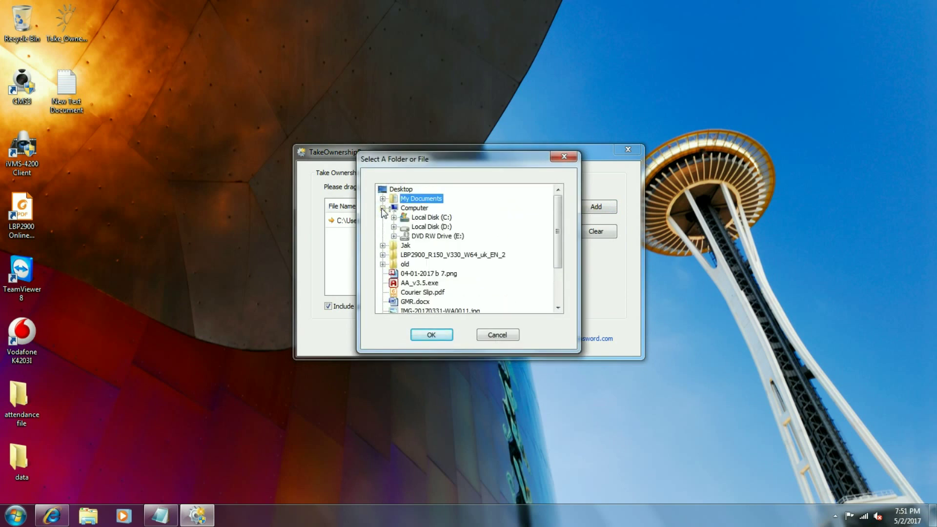
{"action": "left_click", "coordinate": [394, 218]}
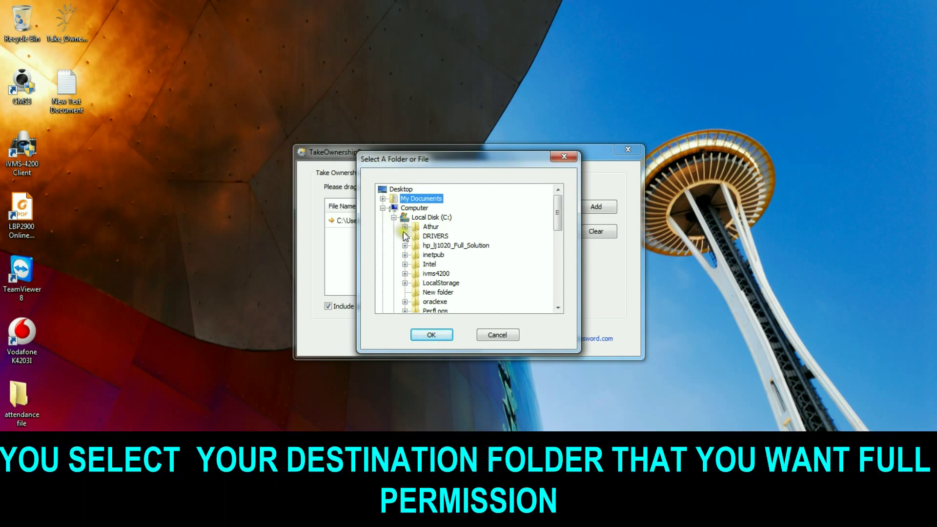
{"action": "scroll", "coordinate": [415, 266], "scroll_direction": "down", "scroll_amount": 2}
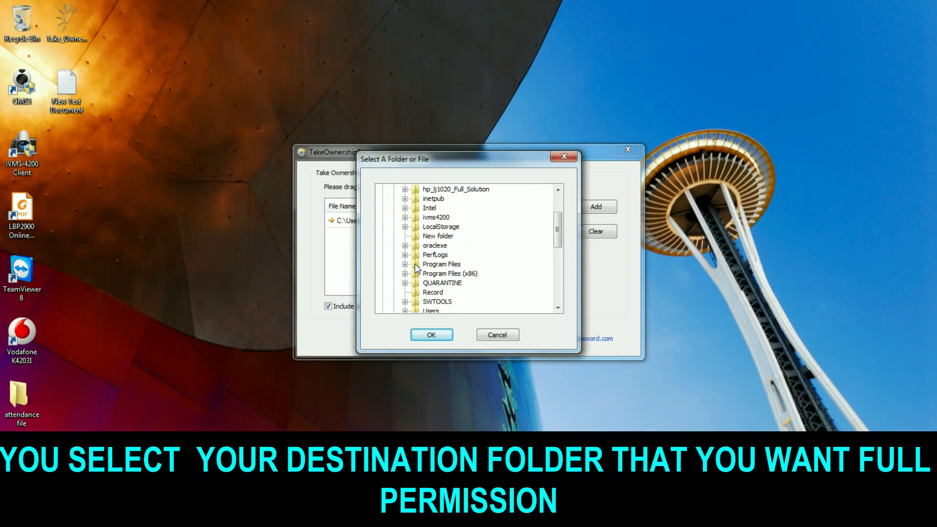
{"action": "scroll", "coordinate": [414, 267], "scroll_direction": "down", "scroll_amount": 1}
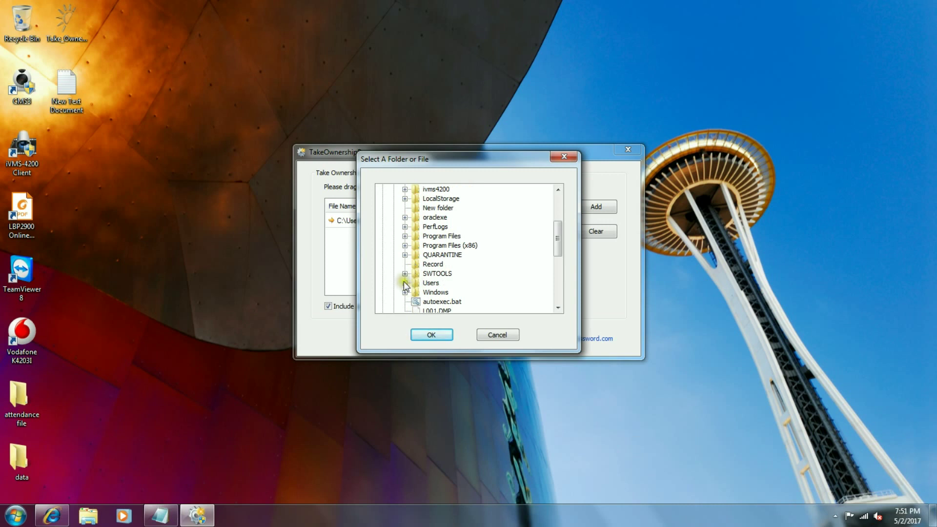
{"action": "left_click", "coordinate": [405, 283]}
{"action": "scroll", "coordinate": [407, 281], "scroll_direction": "down", "scroll_amount": 1}
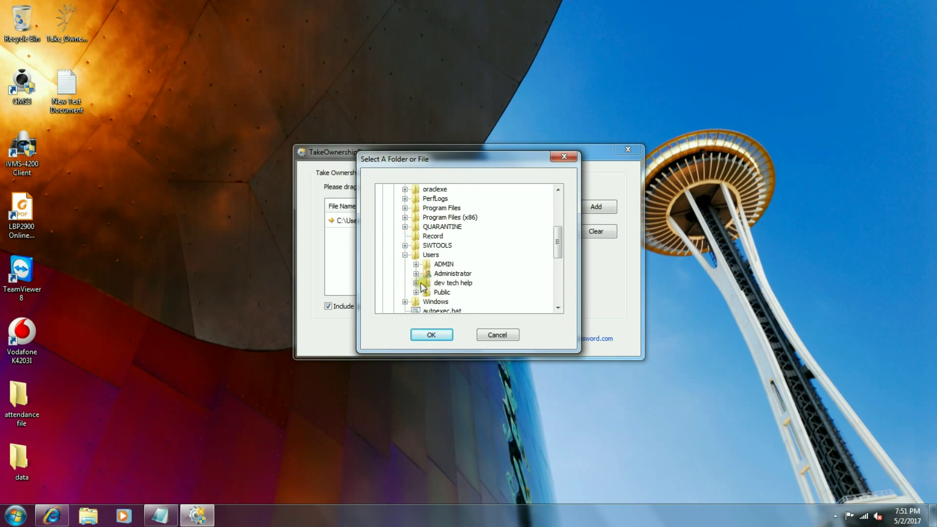
{"action": "left_click", "coordinate": [415, 283]}
{"action": "left_click", "coordinate": [437, 283]}
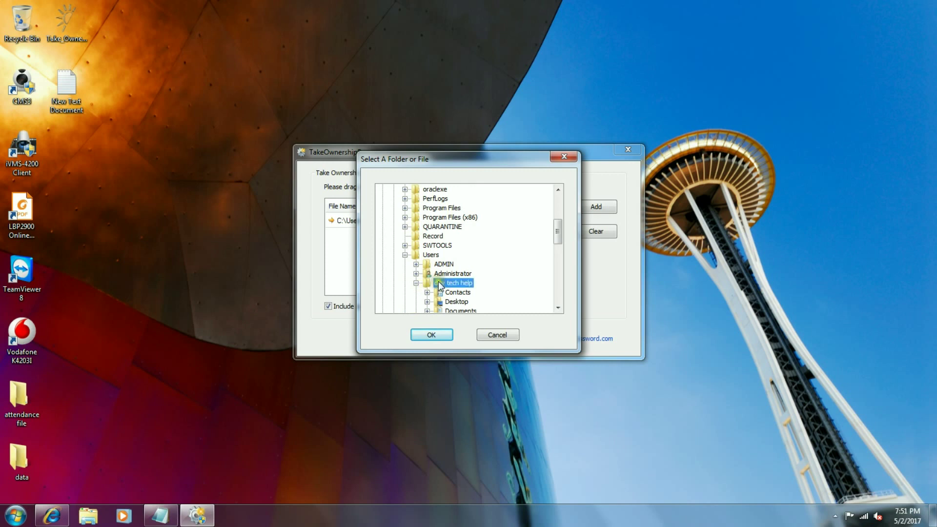
{"action": "scroll", "coordinate": [440, 276], "scroll_direction": "down", "scroll_amount": 1}
{"action": "left_click", "coordinate": [441, 273]}
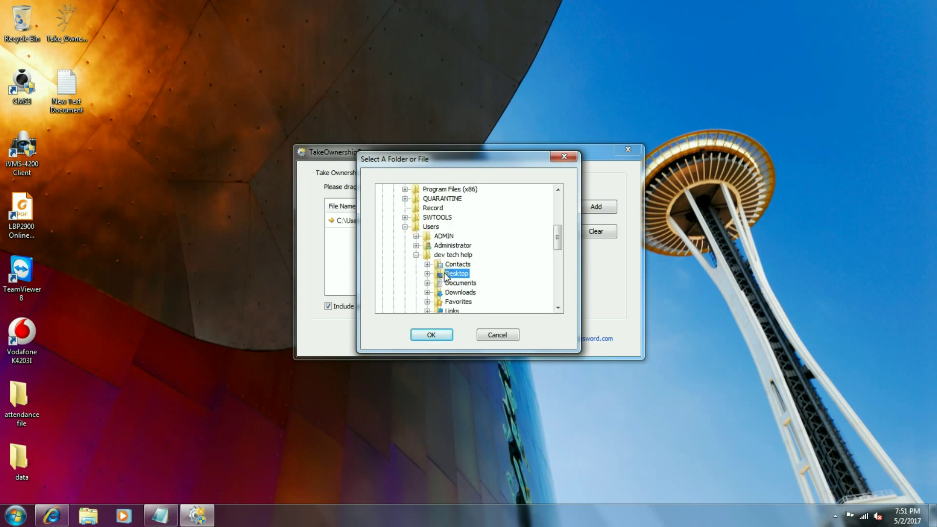
{"action": "left_click", "coordinate": [427, 274]}
{"action": "scroll", "coordinate": [431, 278], "scroll_direction": "down", "scroll_amount": 1}
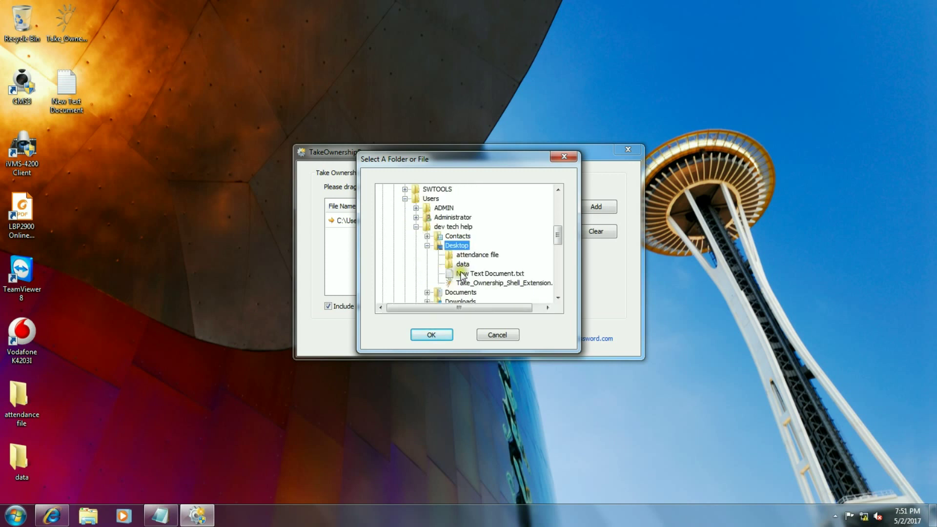
{"action": "left_click", "coordinate": [462, 264]}
{"action": "left_click", "coordinate": [429, 335]}
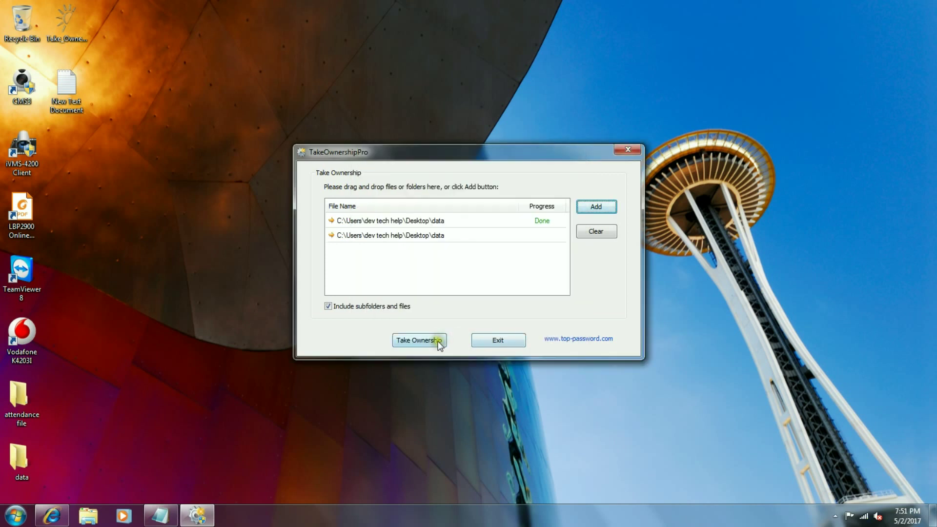
Take ownership of the newly added data folder, exit TakeOwnershipPro and refresh the desktop
{"action": "left_click", "coordinate": [437, 340]}
{"action": "left_click", "coordinate": [491, 340]}
{"action": "right_click", "coordinate": [441, 257]}
{"action": "left_click", "coordinate": [457, 290]}
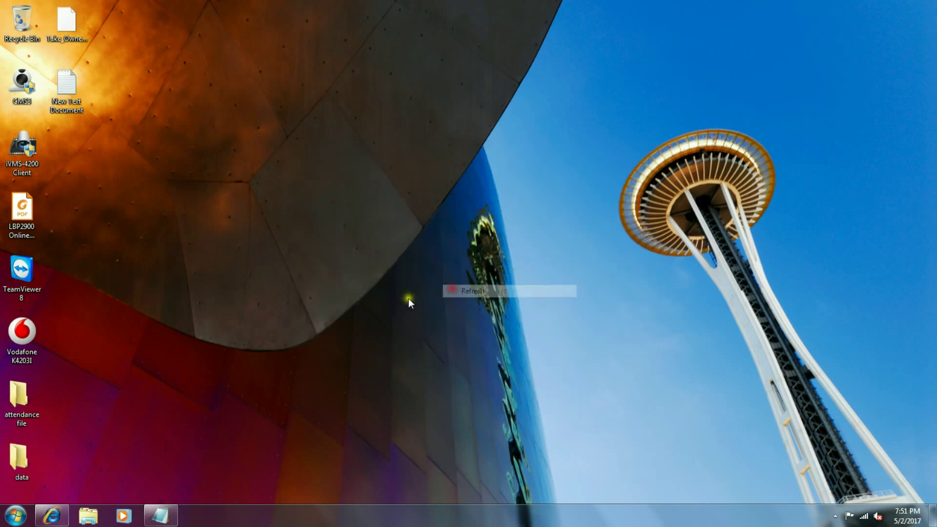
Delete the data folder from the desktop with administrator permission and refresh the desktop
{"action": "right_click", "coordinate": [16, 464]}
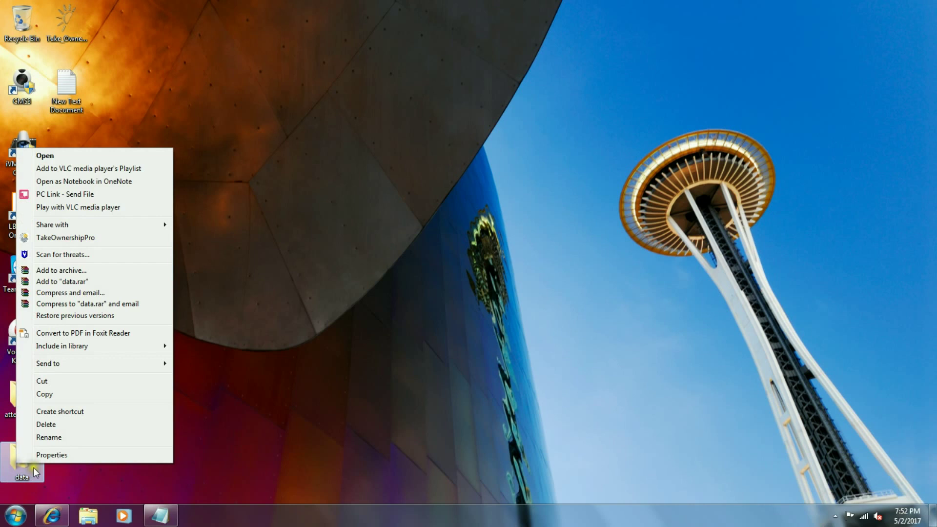
{"action": "left_click", "coordinate": [65, 426]}
{"action": "left_click", "coordinate": [497, 305]}
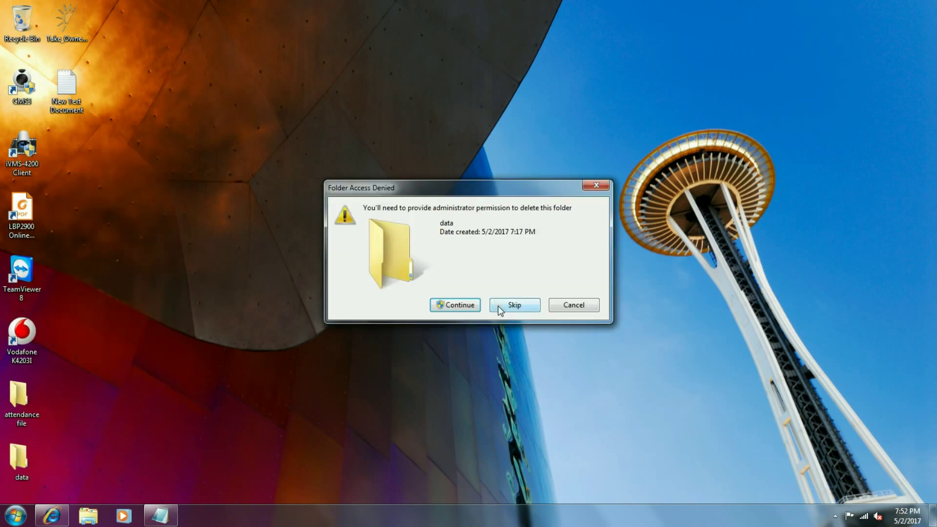
{"action": "left_click", "coordinate": [470, 307]}
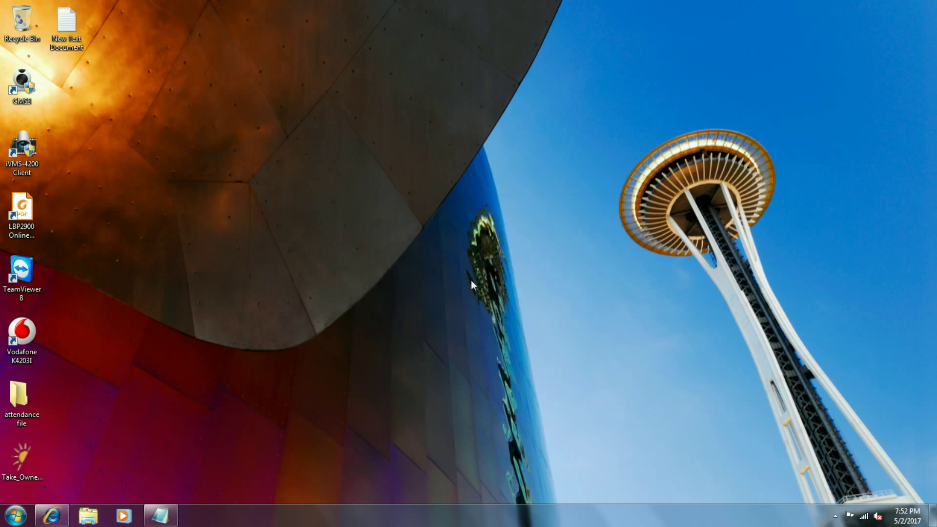
{"action": "right_click", "coordinate": [288, 242]}
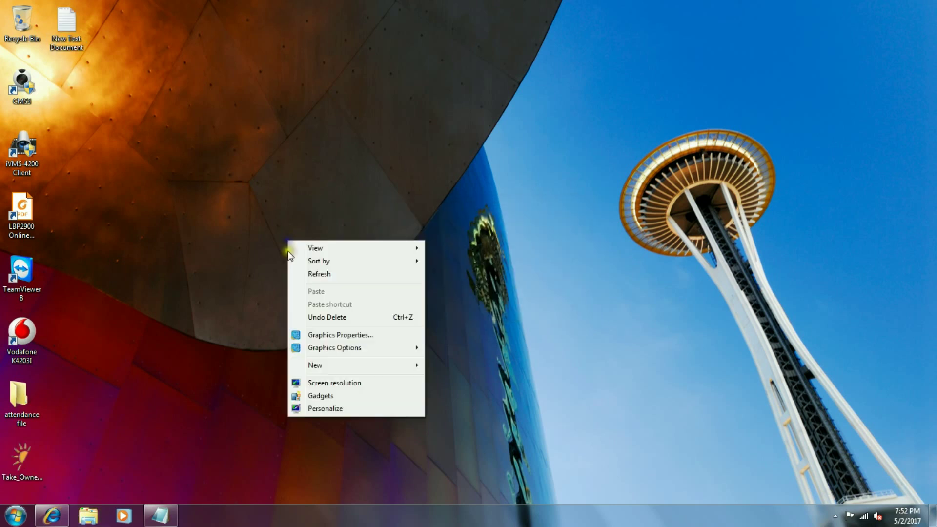
{"action": "left_click", "coordinate": [310, 274]}
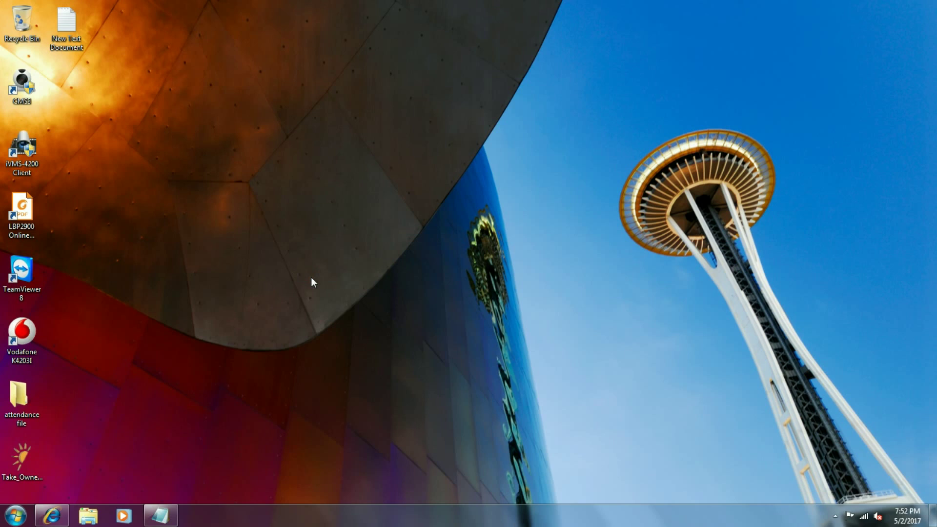